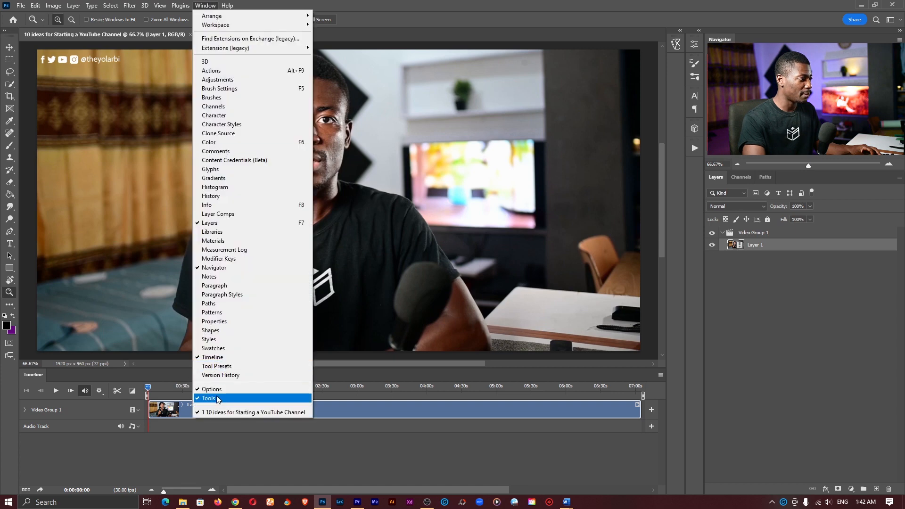
- Draw a black rectangle shape about 1268 by 473 px over the upper part of the video frame
left_click(310, 448)
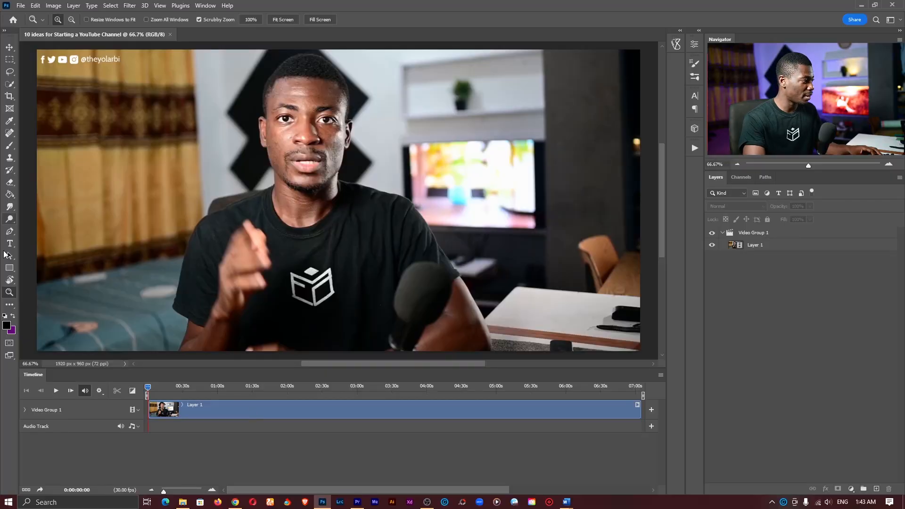
left_click(10, 268)
left_click(37, 266)
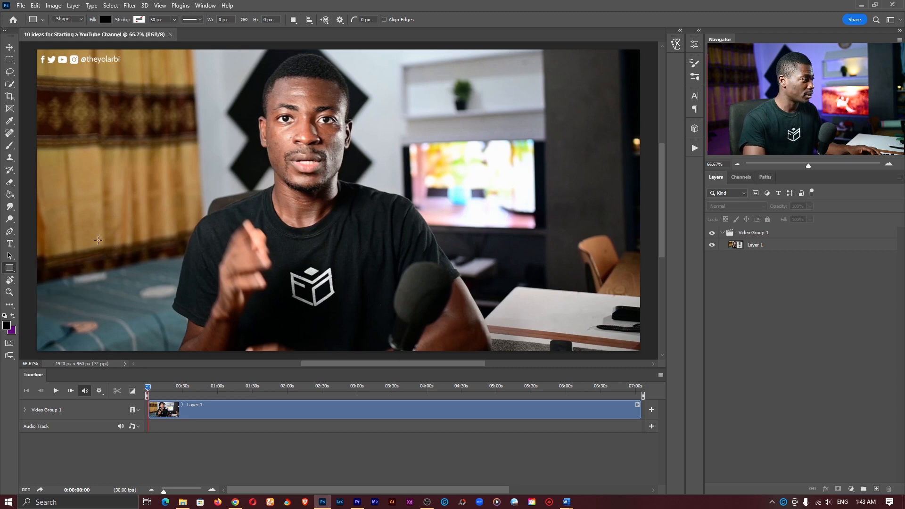
left_click_drag(75, 78, 473, 226)
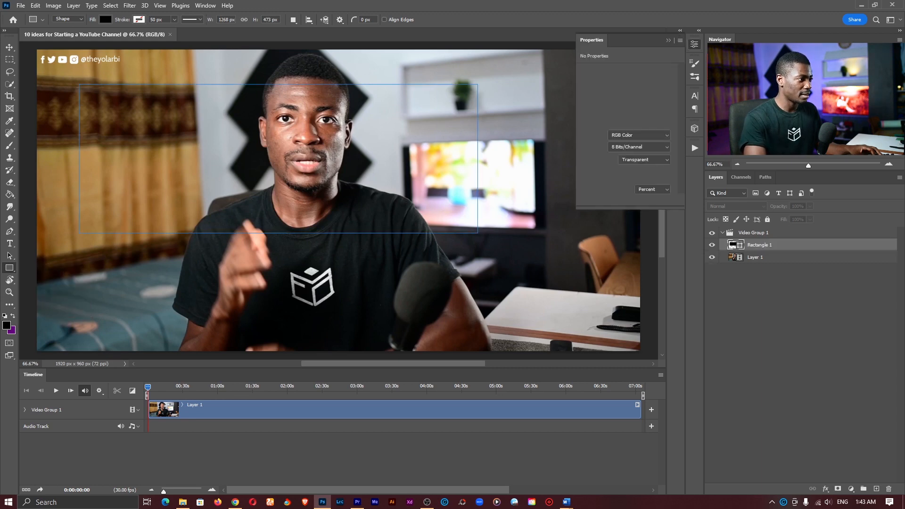
left_click(696, 44)
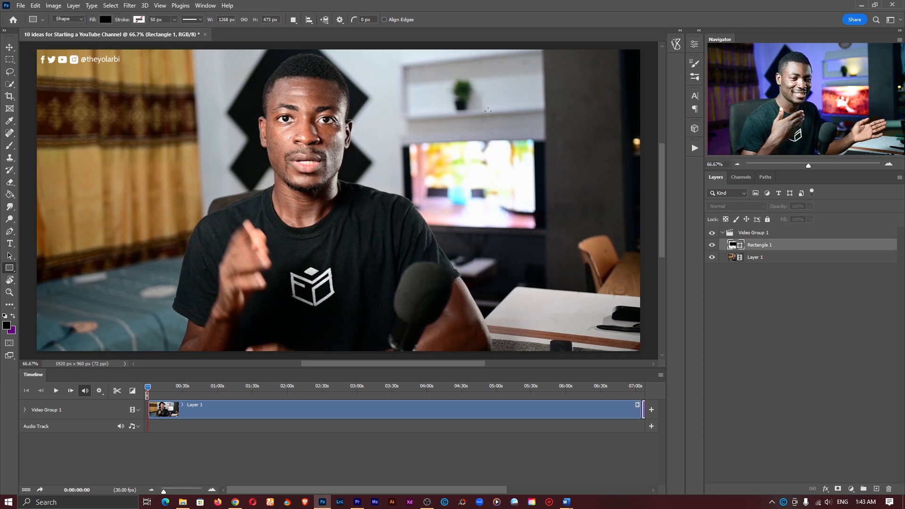
- Examine where the new rectangle clip sits relative to the video clip along the timeline
scroll(467, 483, "right", 3)
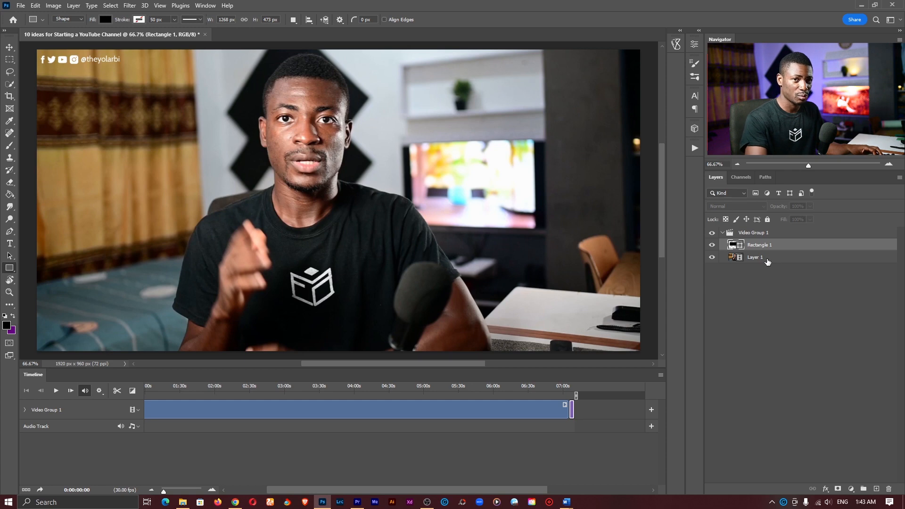
left_click_drag(414, 487, 329, 493)
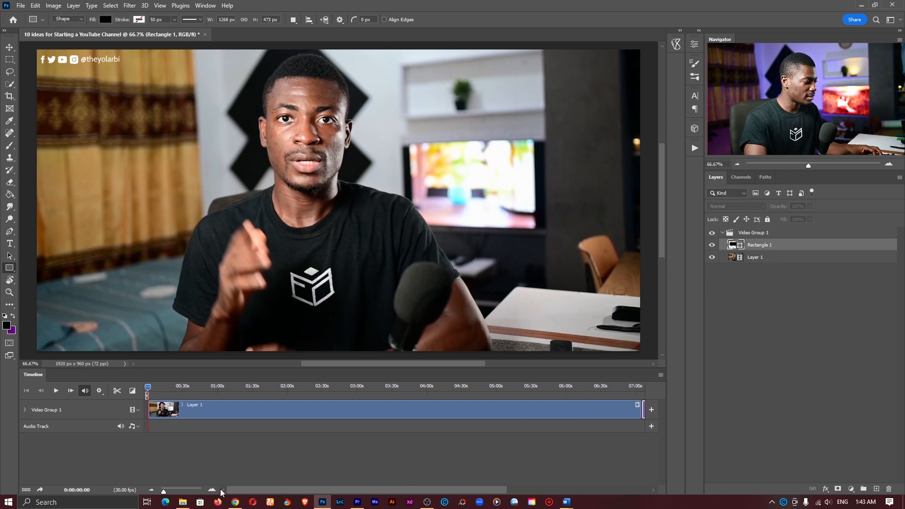
left_click(212, 493)
left_click(212, 492)
left_click_drag(250, 489, 680, 486)
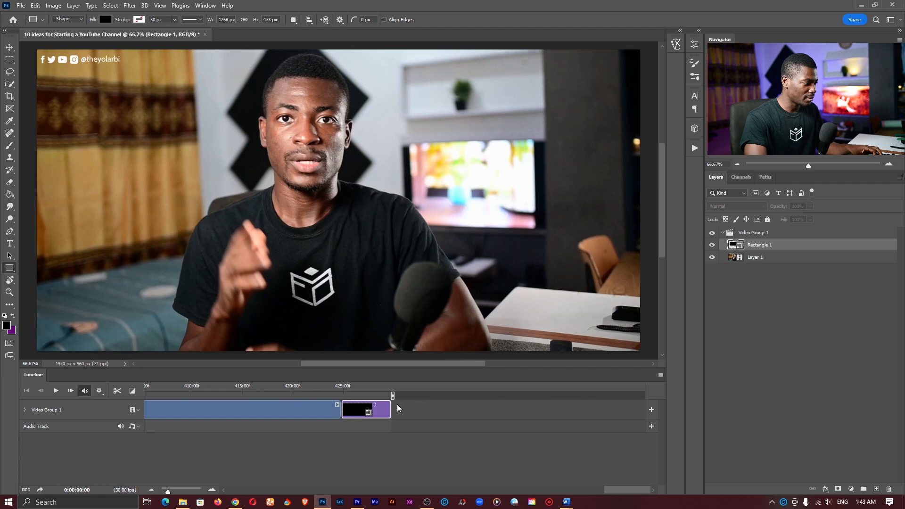
left_click(618, 485)
left_click_drag(621, 490, 137, 471)
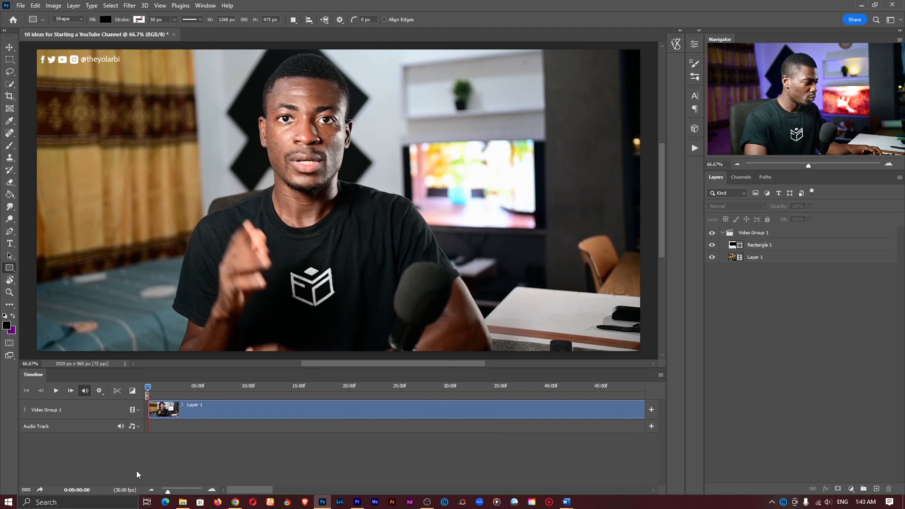
- Split the Layer 1 video clip at 0:00:10:02 and delete the part after the cut
left_click(249, 389)
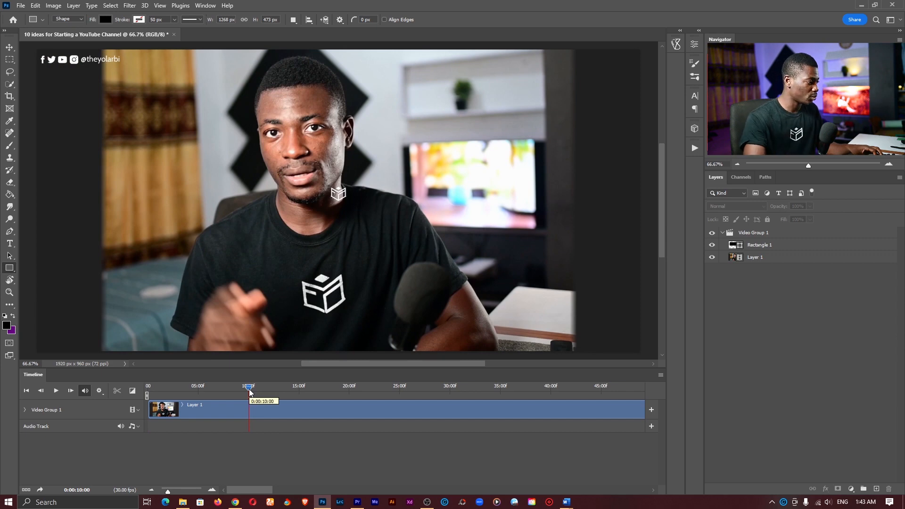
left_click(254, 412)
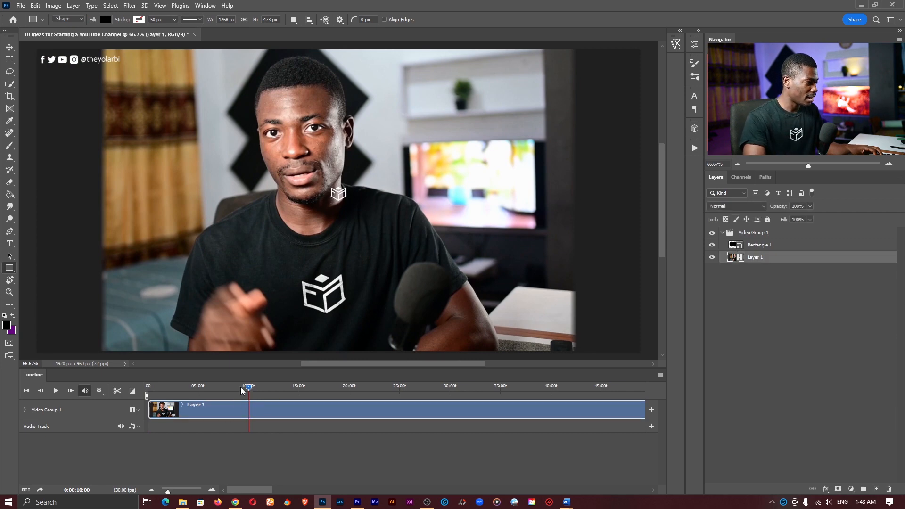
left_click_drag(249, 389, 249, 389)
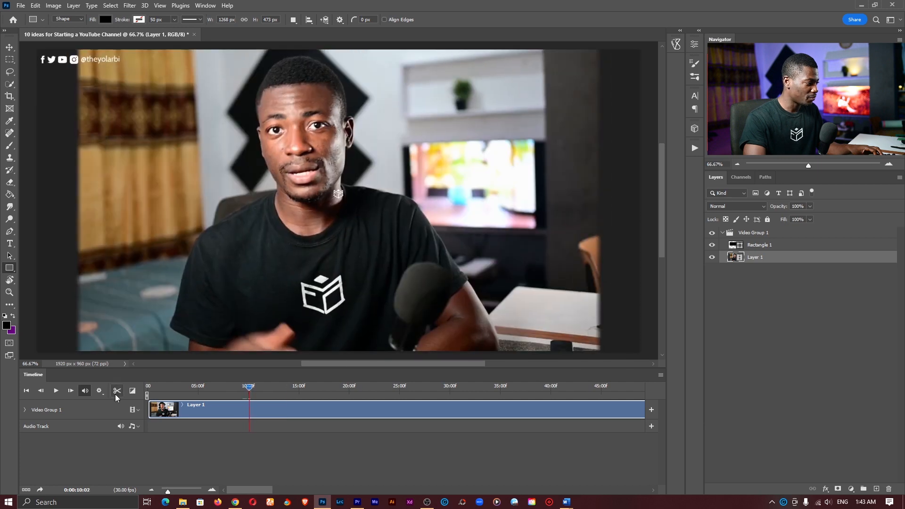
left_click(116, 395)
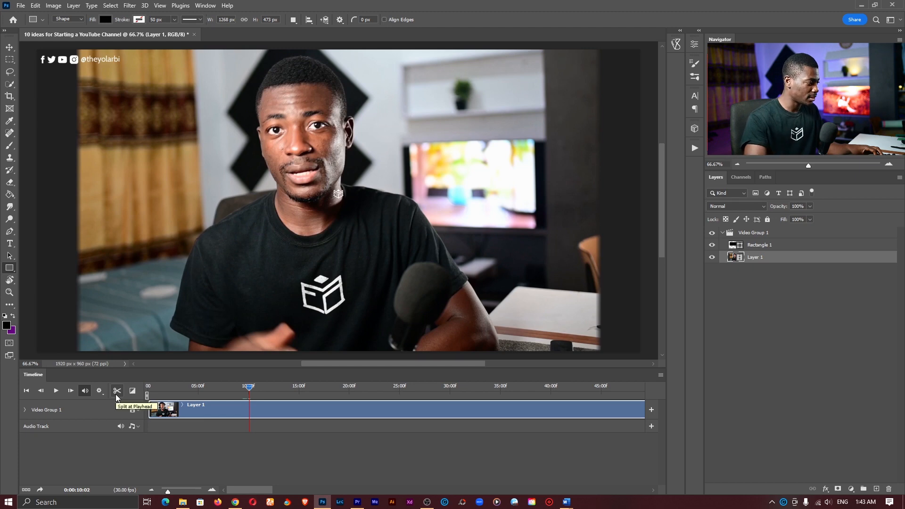
left_click(293, 429)
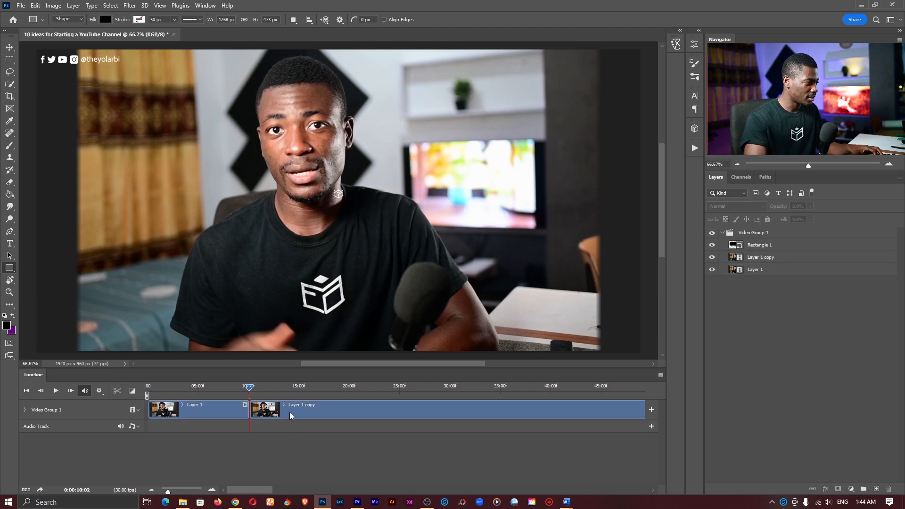
left_click(291, 412)
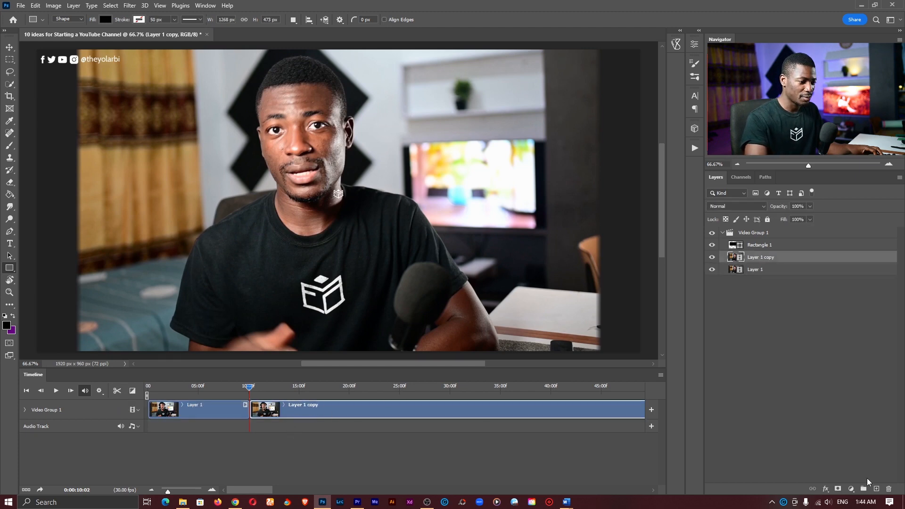
left_click(889, 490)
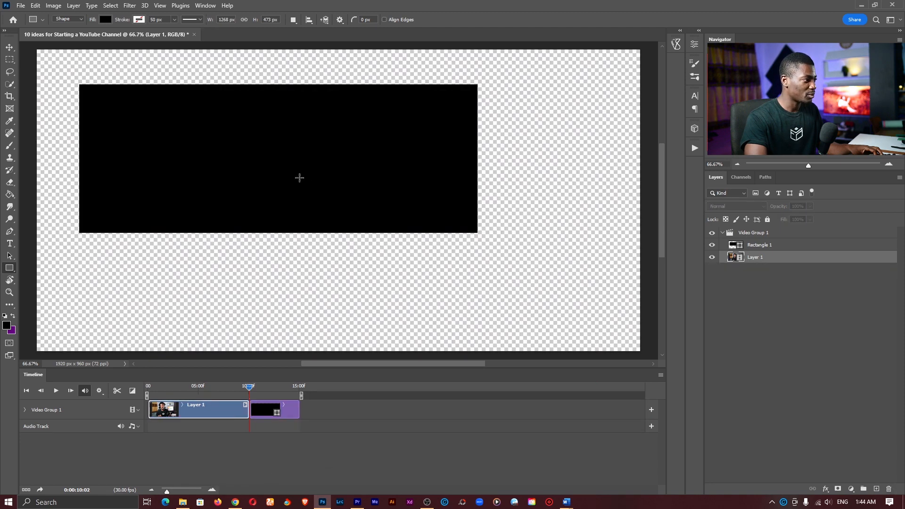
- Take the Rectangle 1 layer out of Video Group 1 onto its own track above, starting at the timeline's beginning
key("v")
left_click_drag(300, 198, 333, 176)
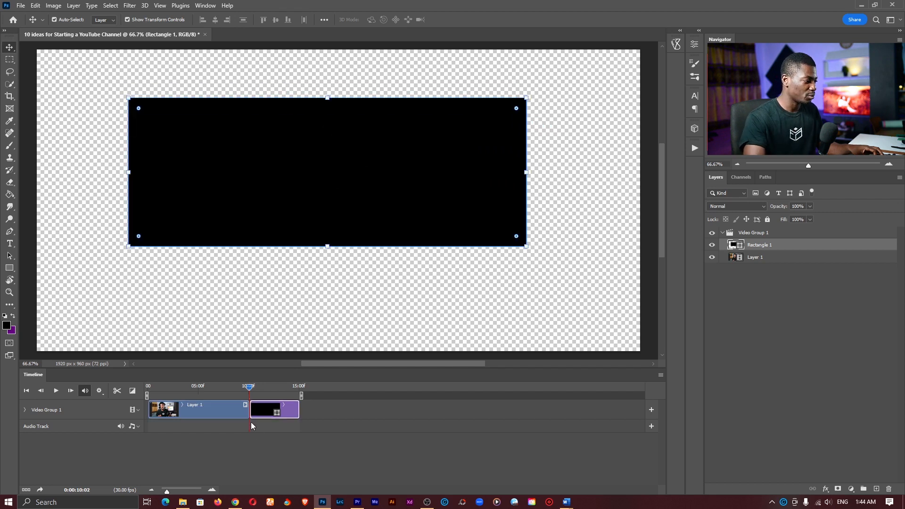
mouse_move(250, 385)
left_mouse_down()
mouse_move(234, 385)
mouse_move(262, 385)
left_mouse_up()
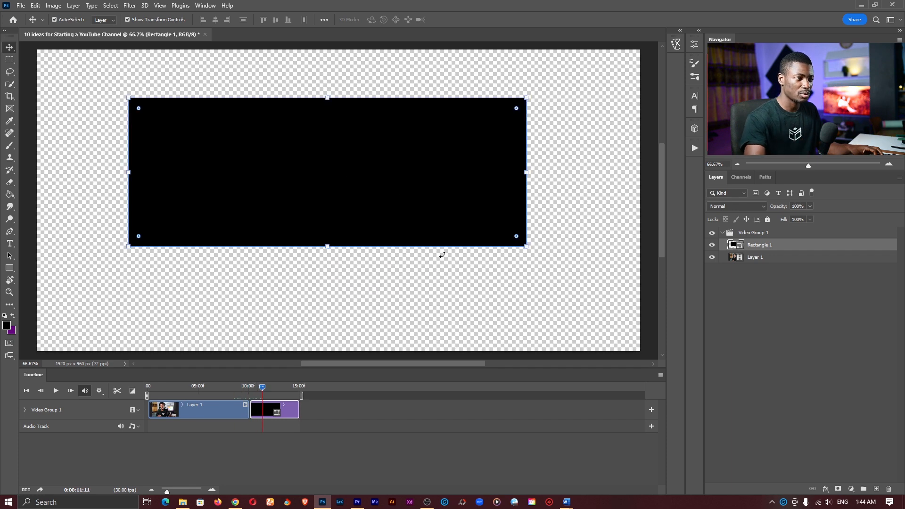
left_click_drag(753, 248, 760, 233)
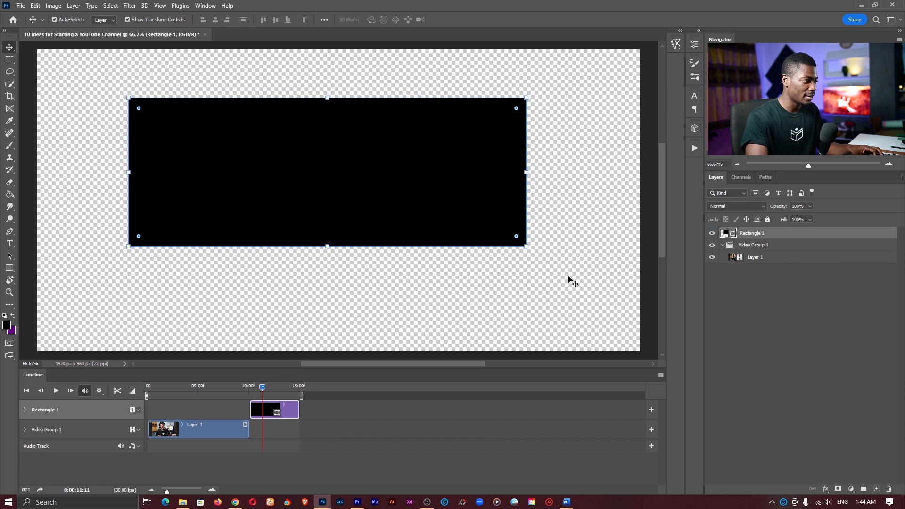
left_click_drag(290, 409, 190, 411)
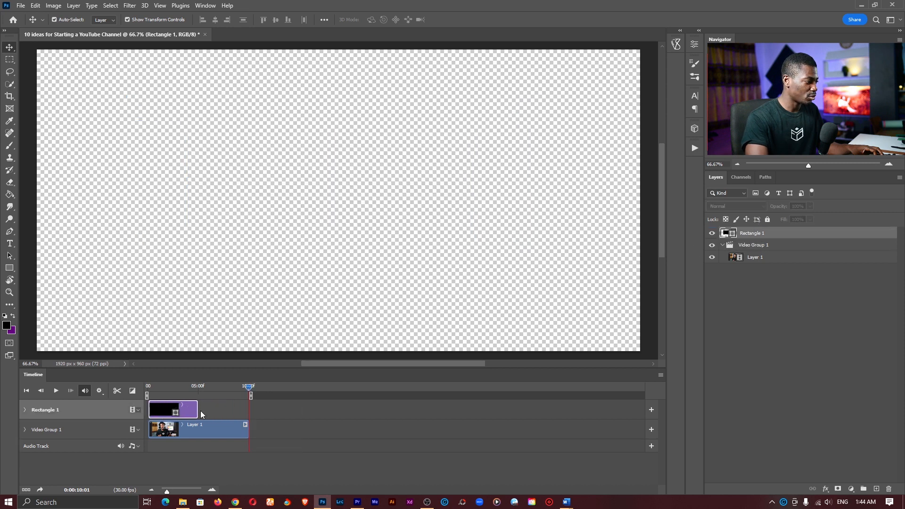
- Extend the Rectangle 1 clip to end together with the Layer 1 video clip at about 10 seconds
left_click(208, 386)
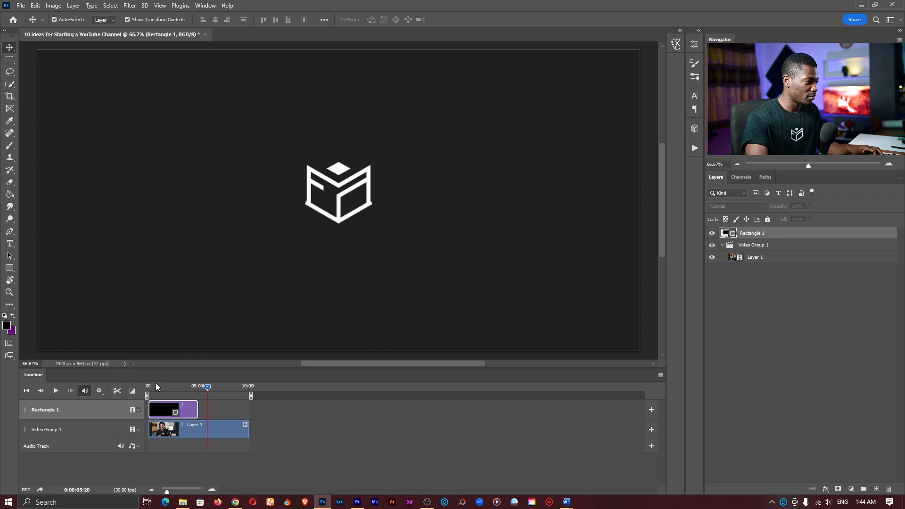
left_click(156, 386)
left_click_drag(196, 406, 249, 407)
left_click(212, 489)
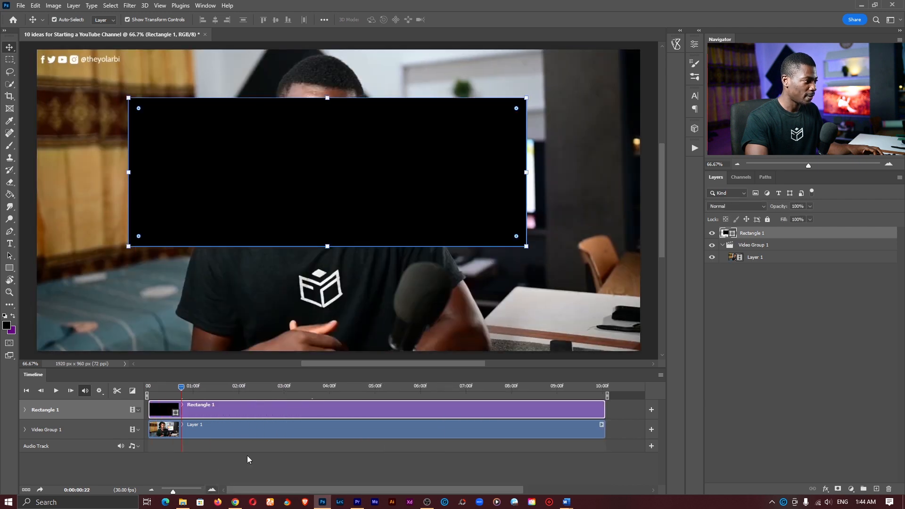
- Shift the rectangle over the footage and toggle its visibility to compare the frame with and without it
left_click_drag(316, 148, 281, 162)
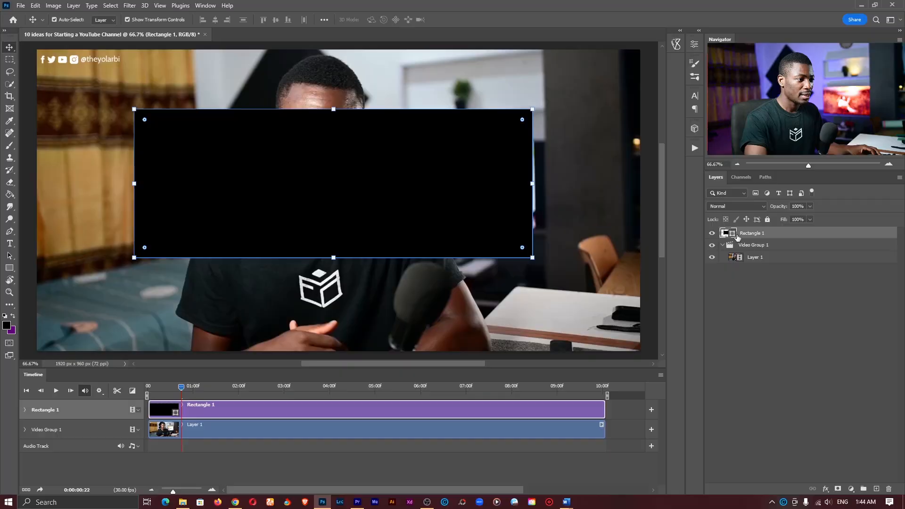
left_click(713, 233)
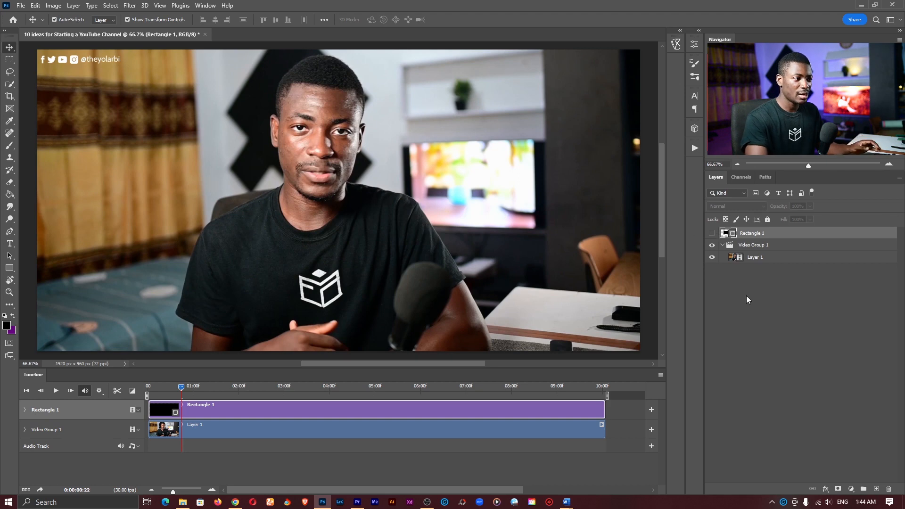
left_click(712, 233)
left_click_drag(387, 211, 309, 227)
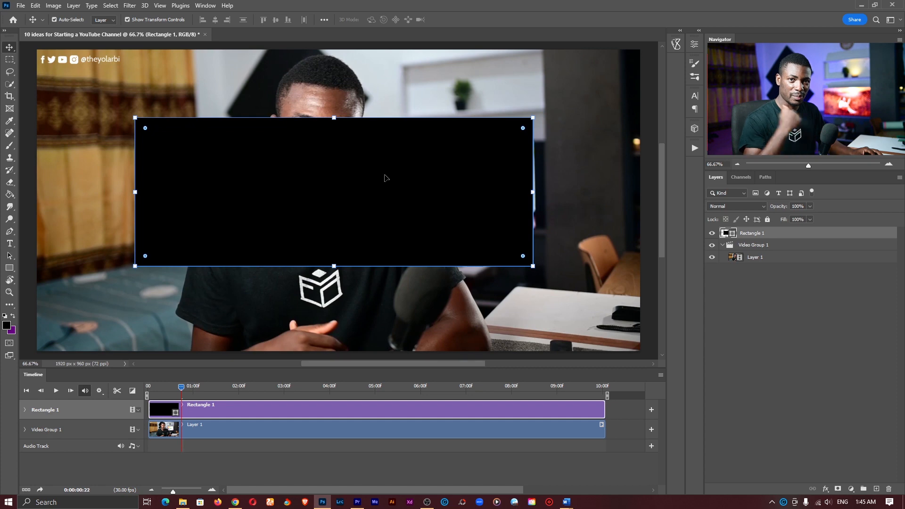
left_click(839, 335)
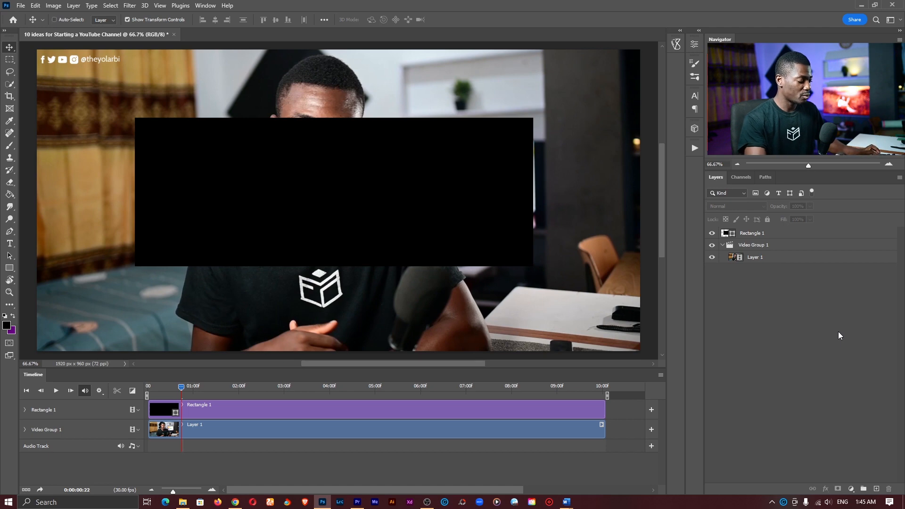
- Show the rulers, place a horizontal guide at the canvas's mid-height, and resize Rectangle 1 to fill the half above it
key("ctrl+r")
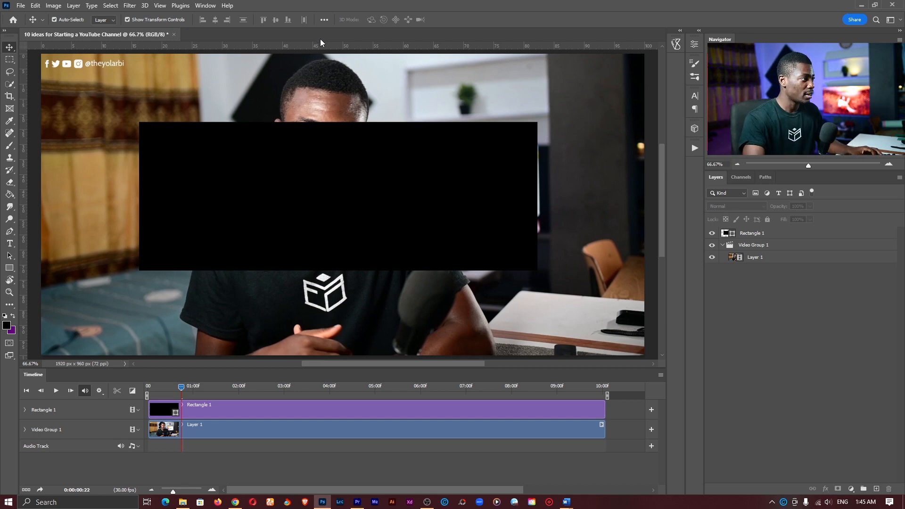
left_click_drag(325, 46, 333, 204)
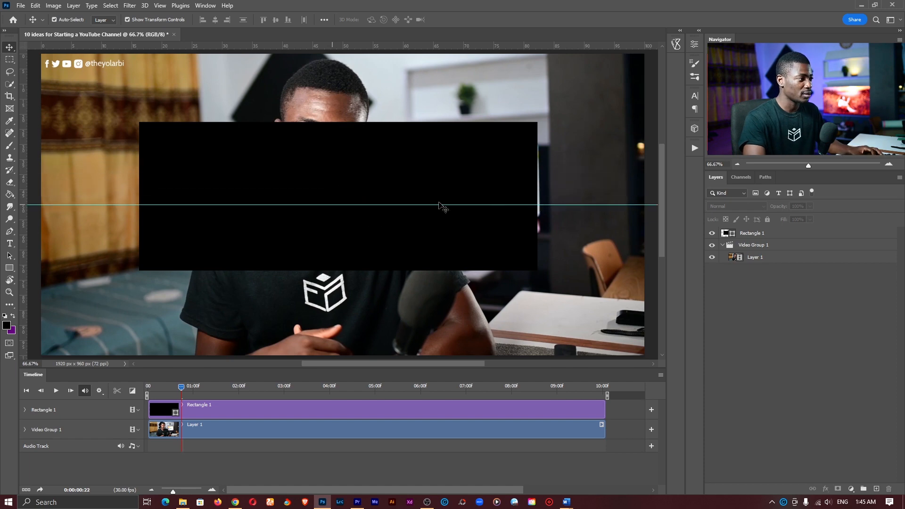
left_click_drag(392, 173, 289, 96)
left_click_drag(242, 200, 241, 204)
left_click_drag(439, 128, 645, 137)
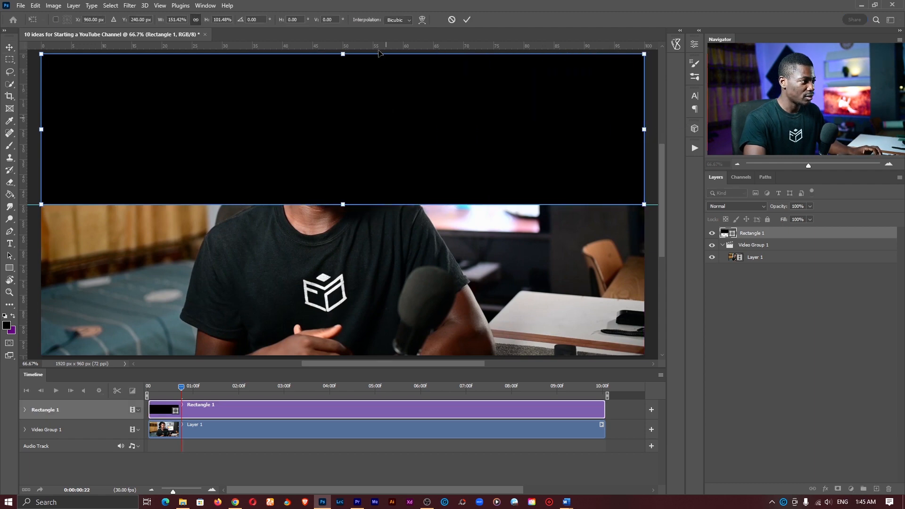
left_click(466, 23)
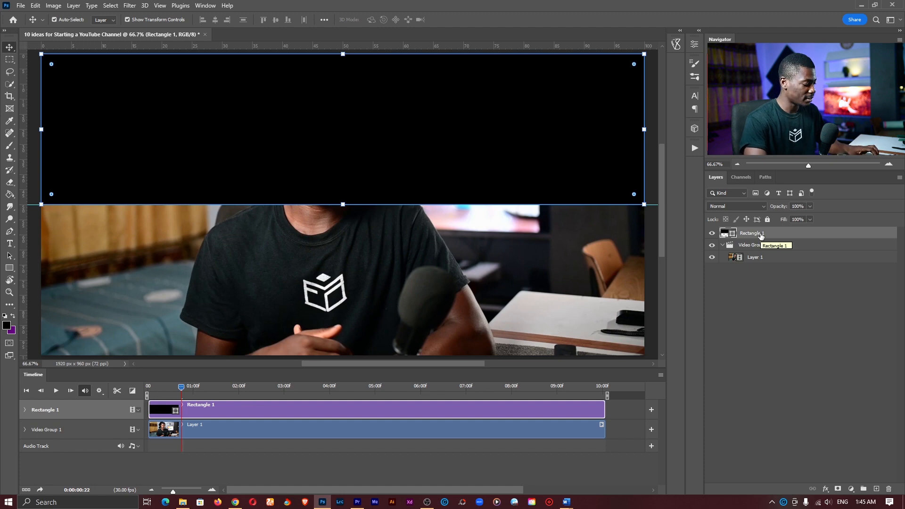
- Duplicate Rectangle 1 and extend the copy's clip to the full length of the other clips
key("ctrl+j")
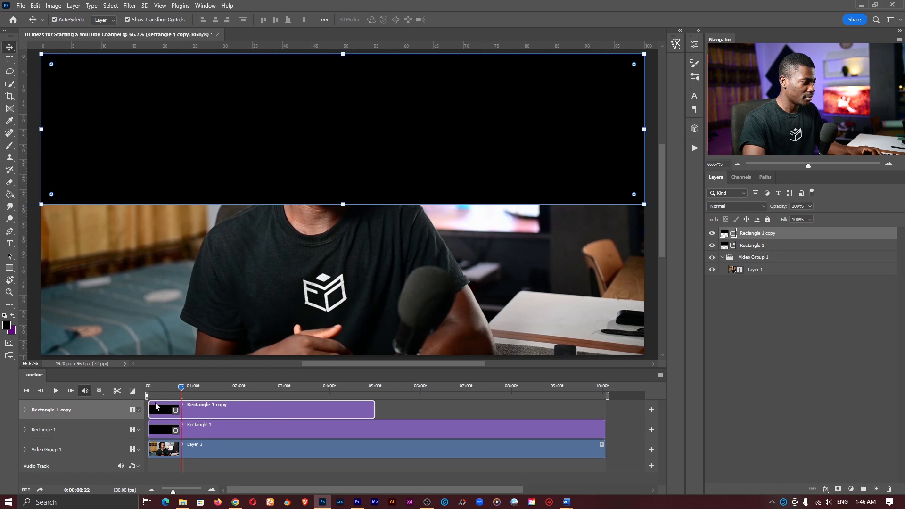
left_click_drag(372, 411, 381, 411)
left_click_drag(432, 412, 606, 411)
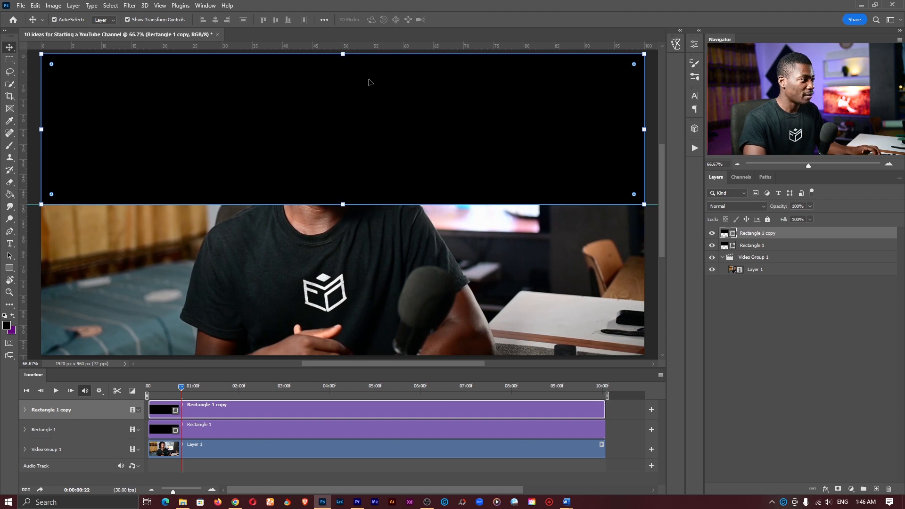
- Move the rectangle copy down to cover the lower half of the canvas, and clear the guide and rulers
left_click_drag(346, 74, 349, 221)
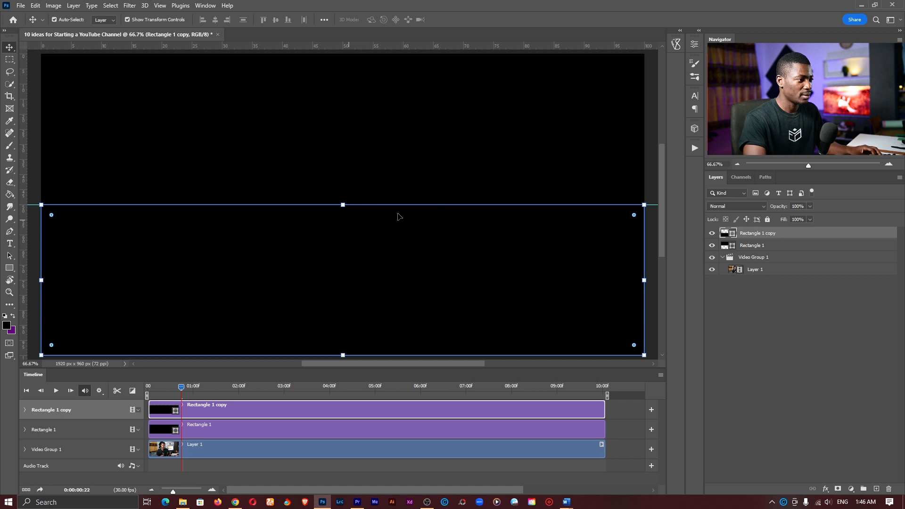
left_click(655, 254)
left_click_drag(613, 205, 613, 21)
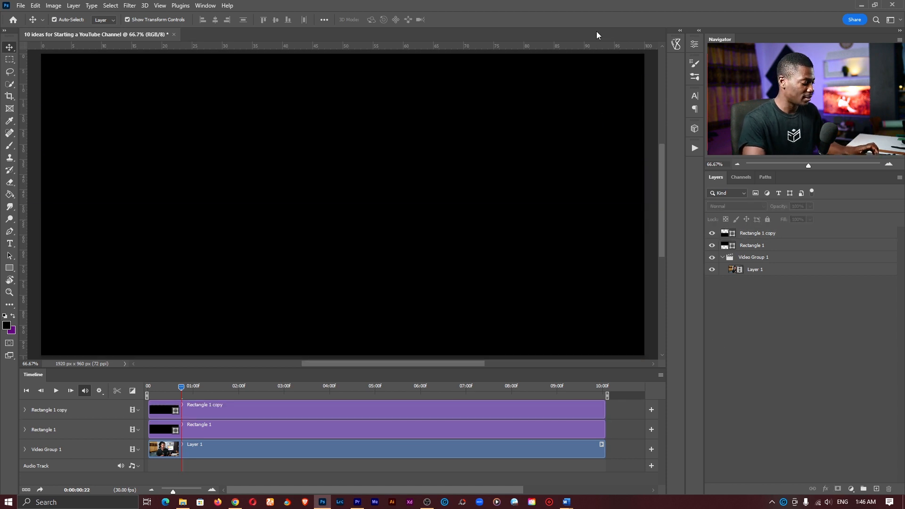
key("ctrl+r")
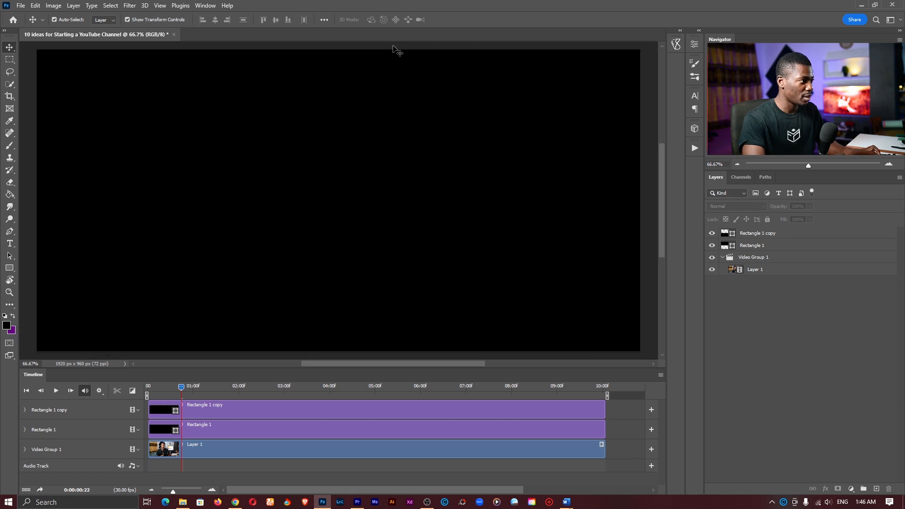
key("z")
left_click_drag(348, 211, 334, 215)
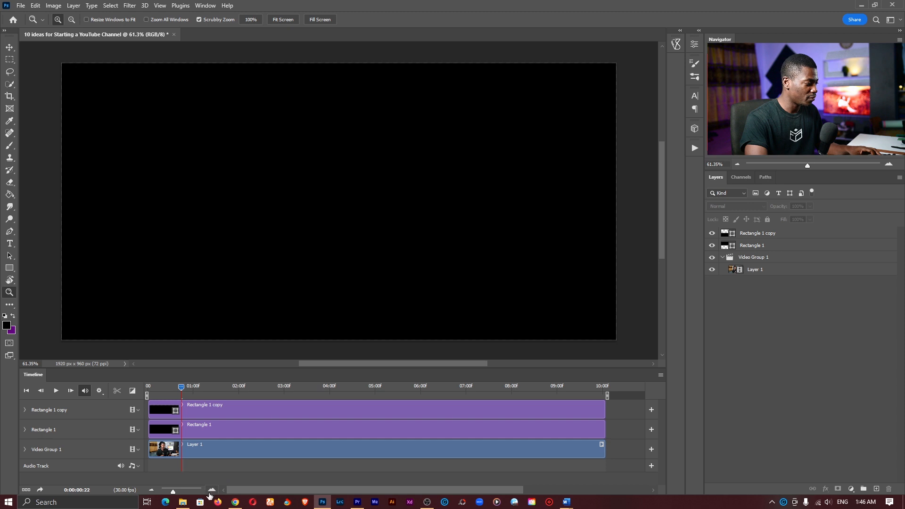
- Return the playhead to the timeline's start, expand Rectangle 1's animation properties, and enlarge the timeline area to show them
left_click(211, 492)
left_click_drag(197, 386, 214, 395)
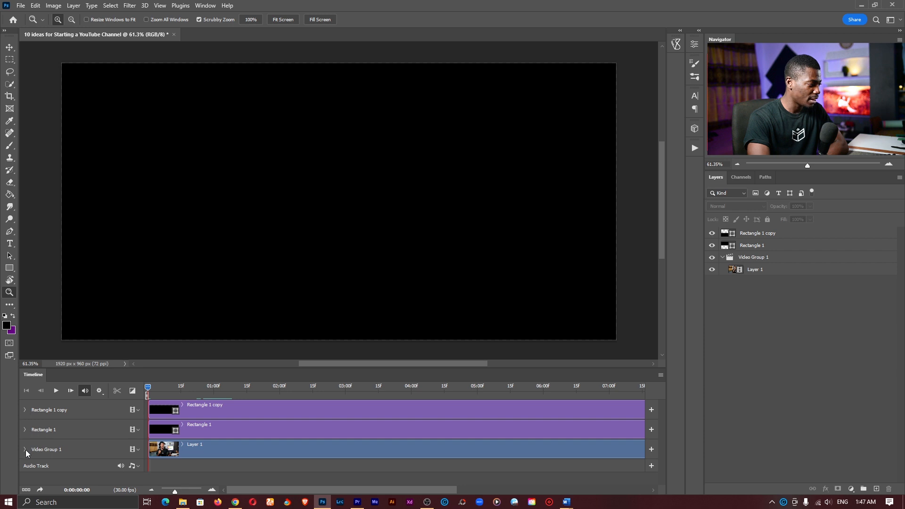
left_click(25, 429)
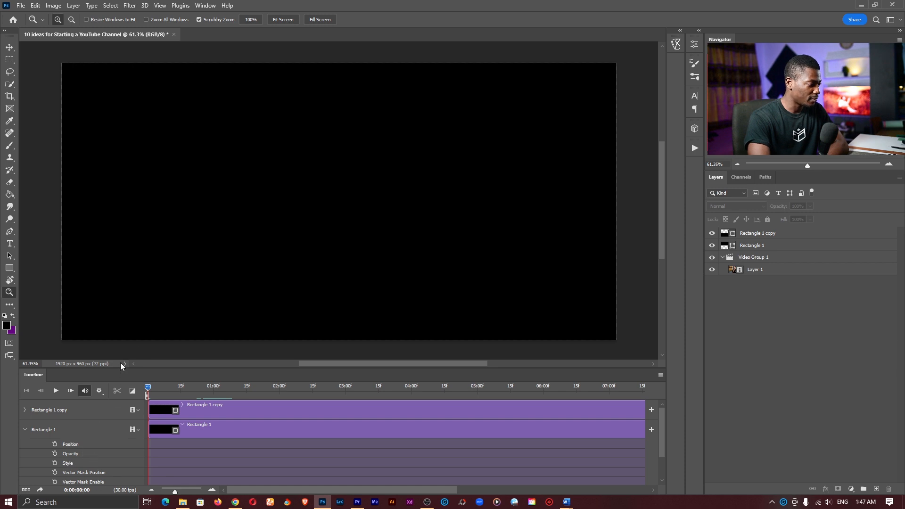
left_click_drag(121, 368, 122, 342)
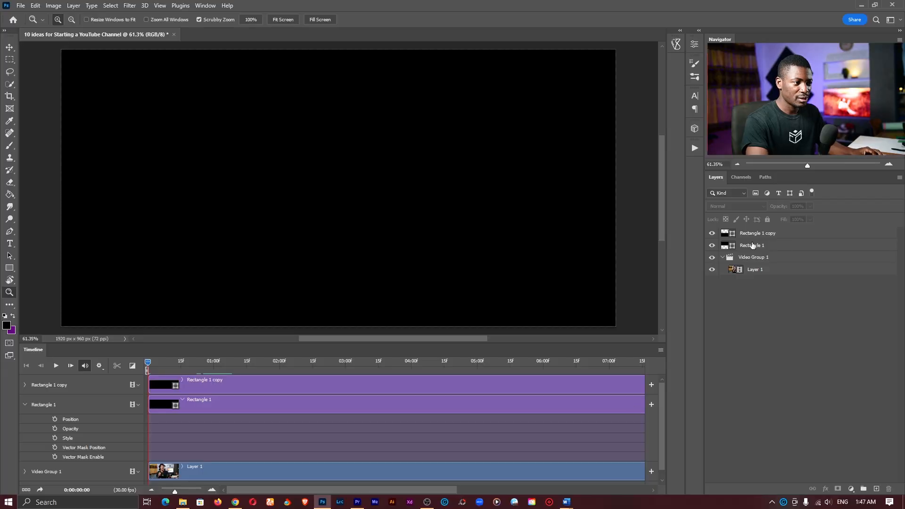
- Rasterize the Rectangle 1 and Rectangle 1 copy shape layers
left_click(733, 251)
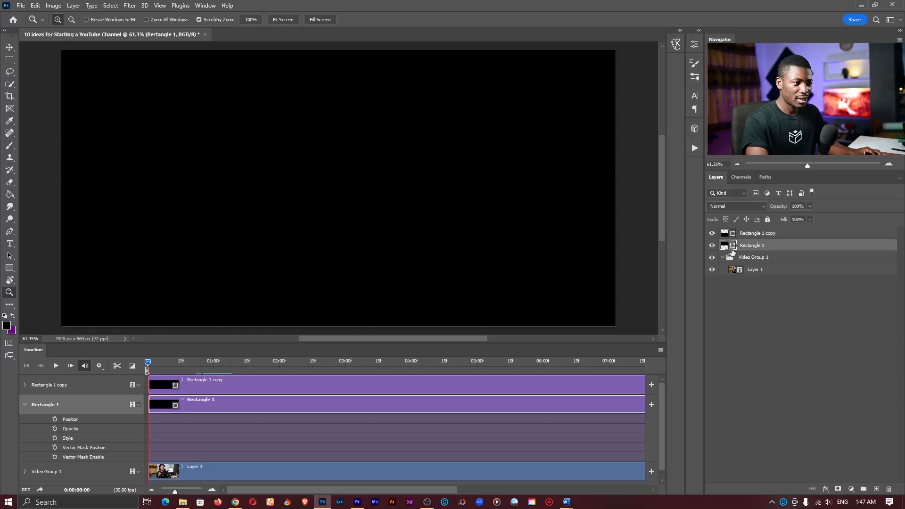
right_click(755, 248)
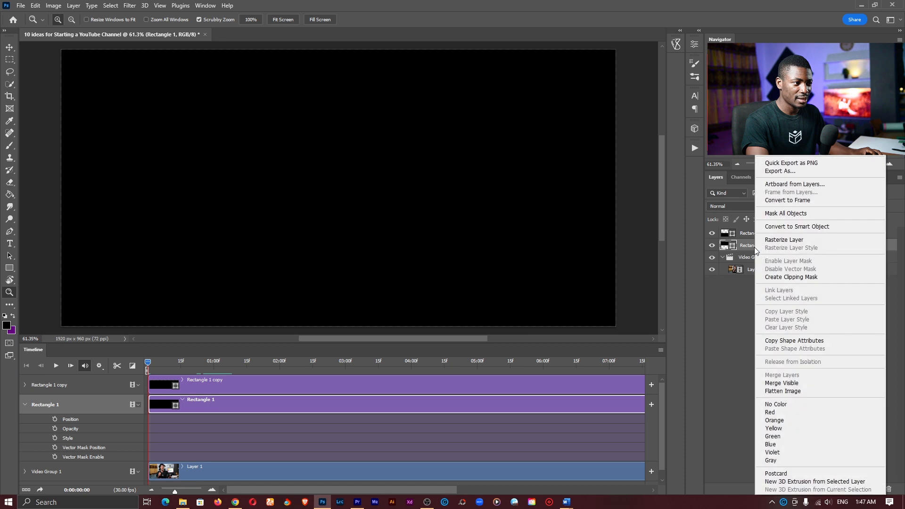
left_click(788, 239)
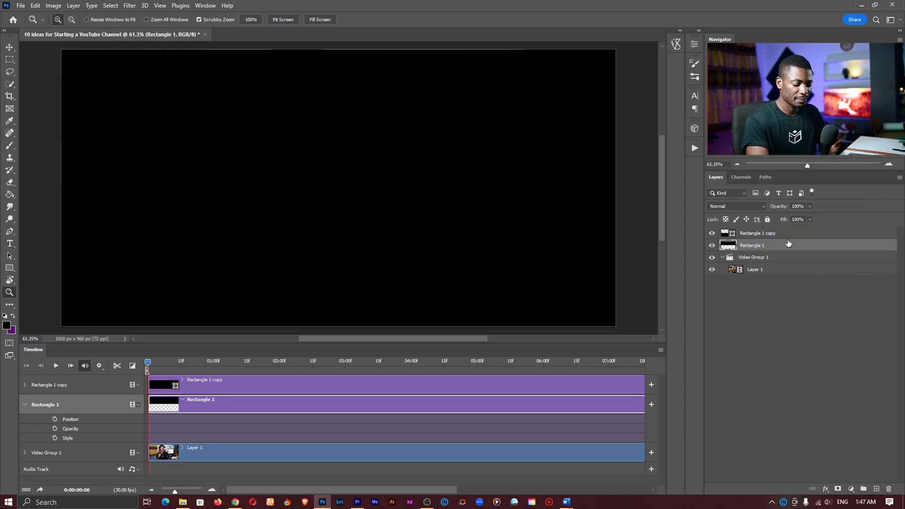
left_click(764, 235)
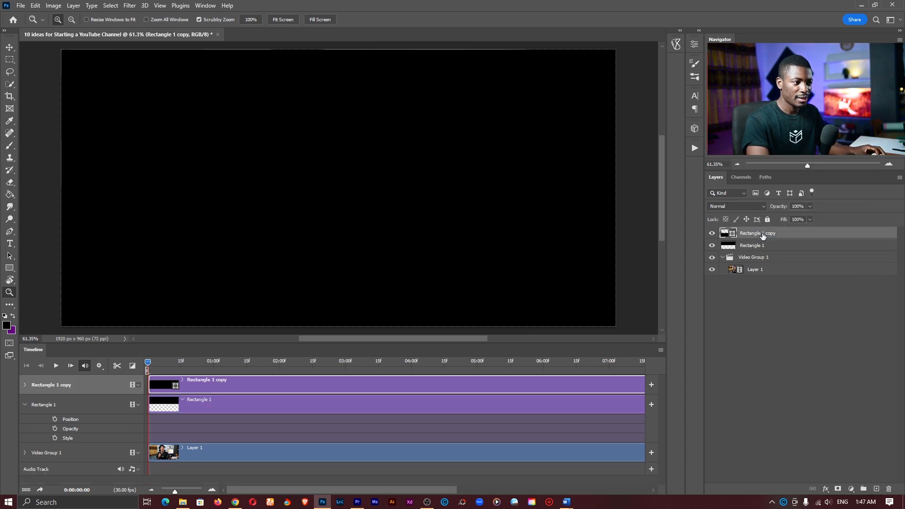
right_click(763, 236)
left_click(786, 240)
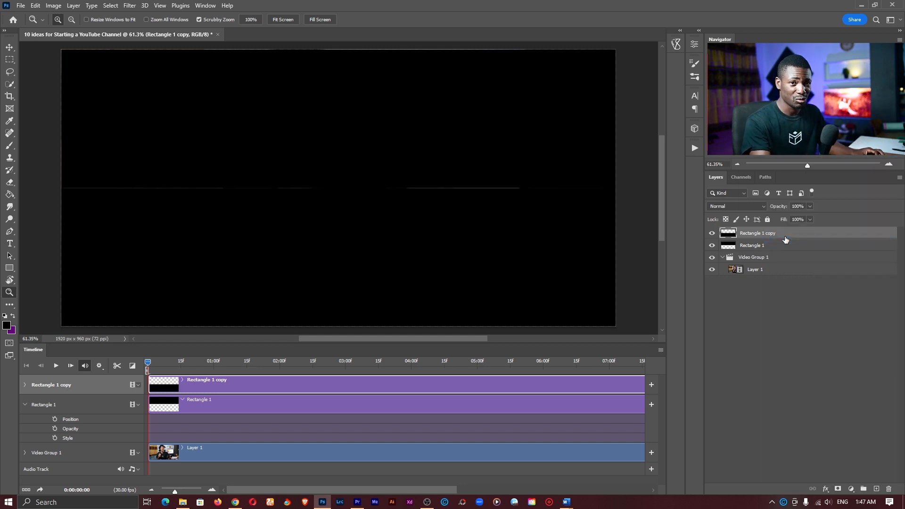
- Enable Position keyframing at 0:00:00:00 for both Rectangle 1 and Rectangle 1 copy
left_click(27, 404)
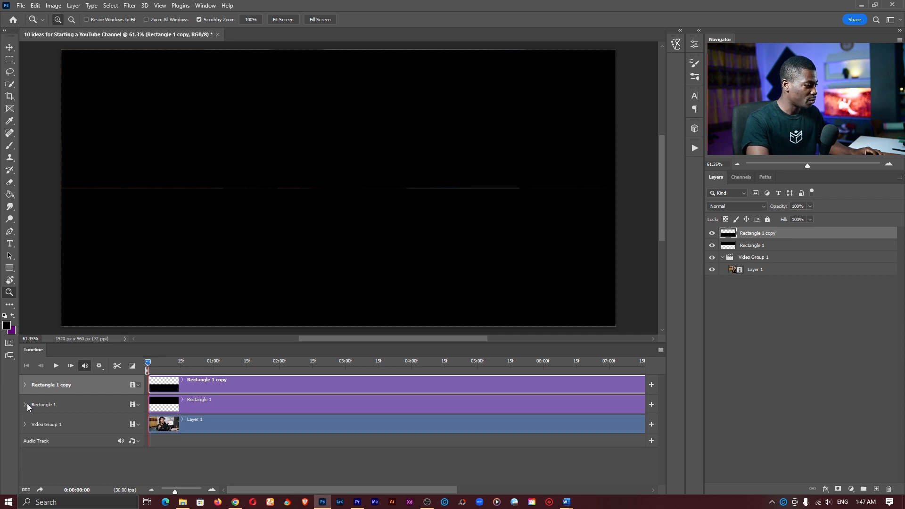
left_click(24, 406)
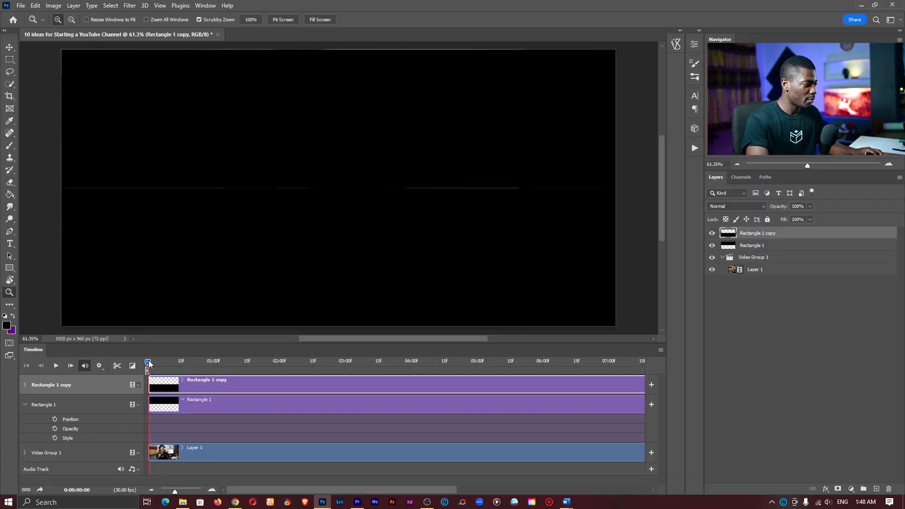
left_click(55, 419)
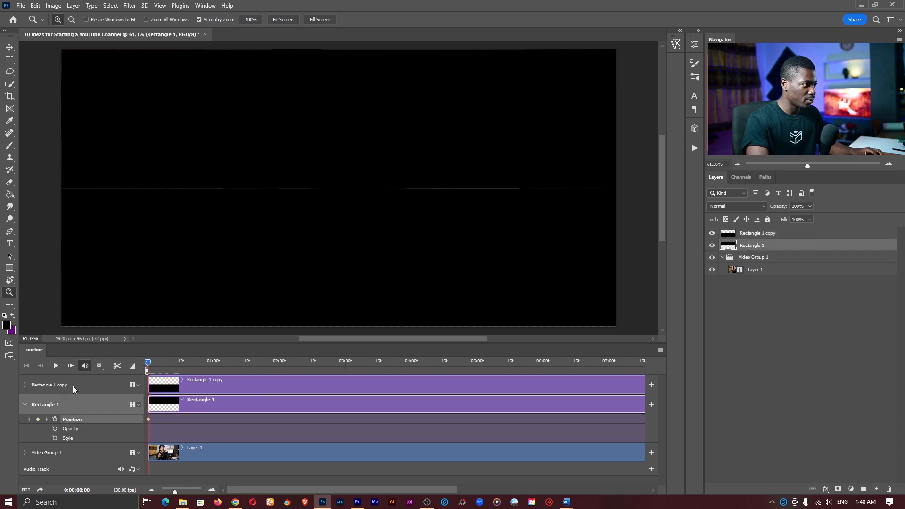
key("v")
left_click(239, 266)
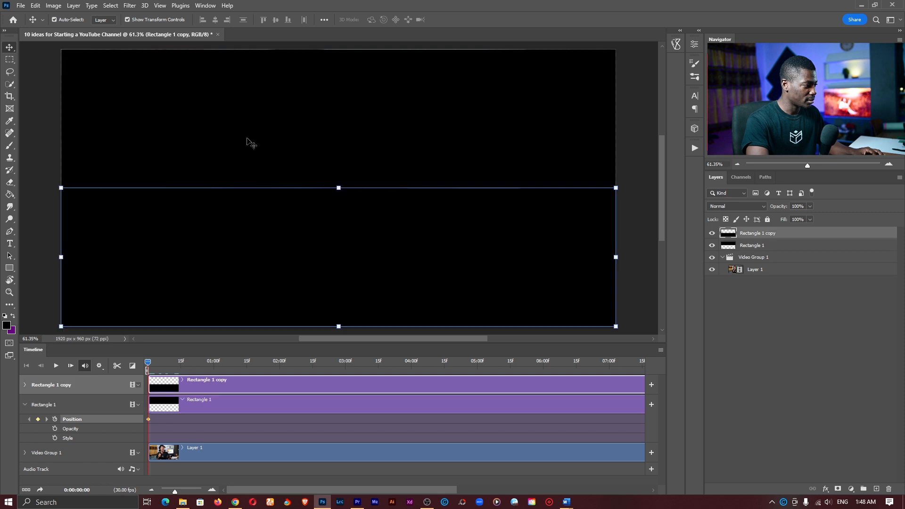
left_click(248, 139)
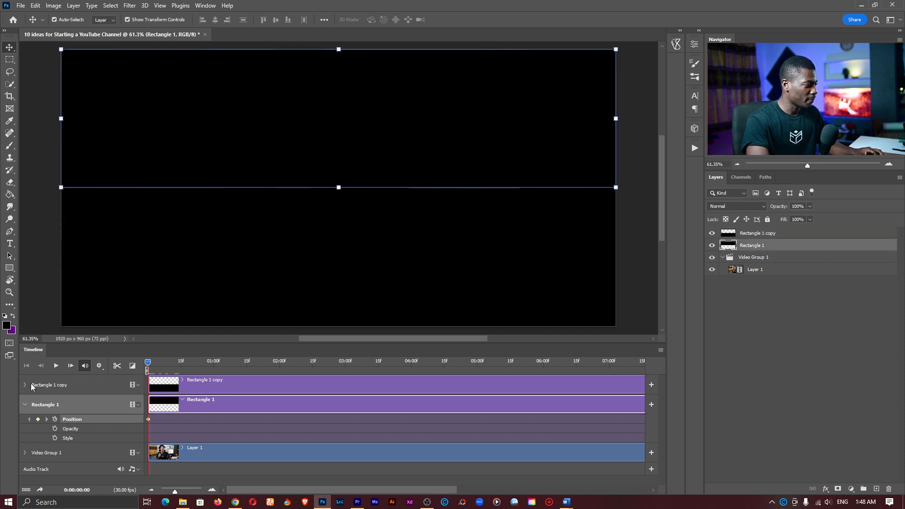
left_click(25, 385)
left_click(55, 400)
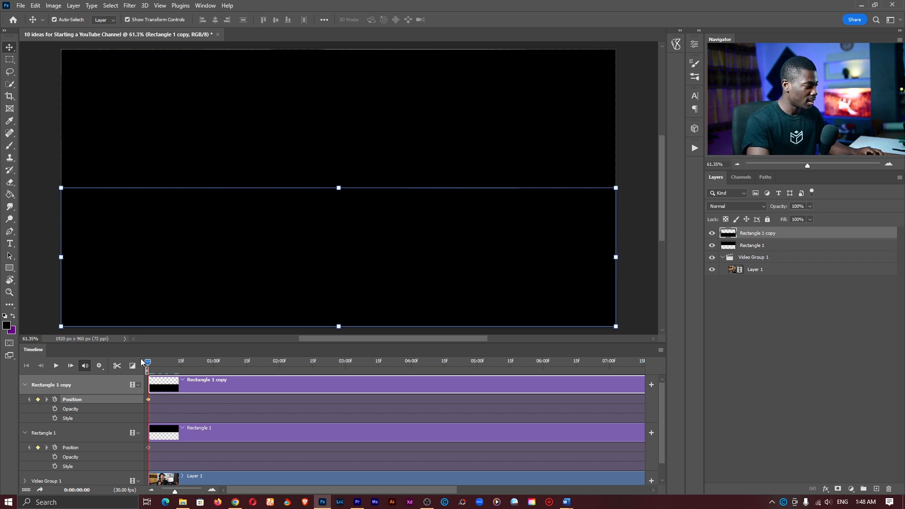
- At 0:00:00:29, move Rectangle 1 copy straight down until it sits just below the canvas
left_click_drag(149, 363, 214, 369)
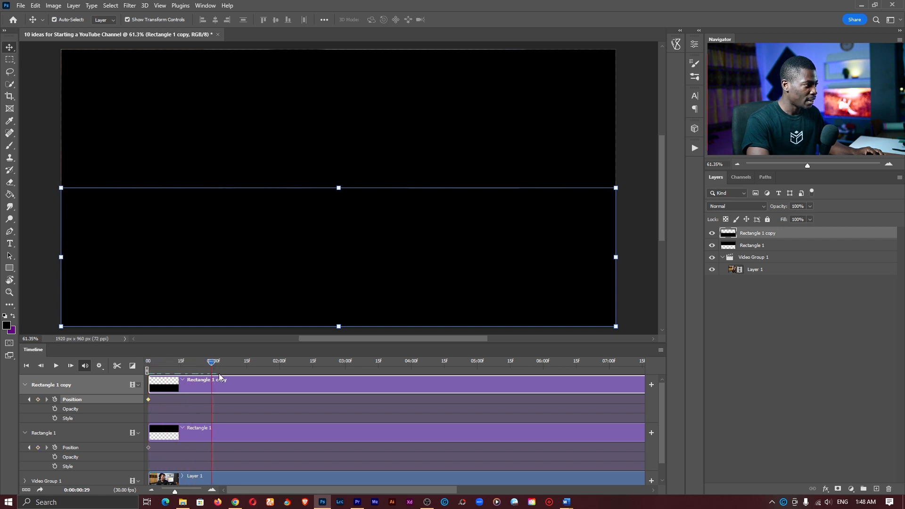
left_click_drag(350, 206, 367, 103)
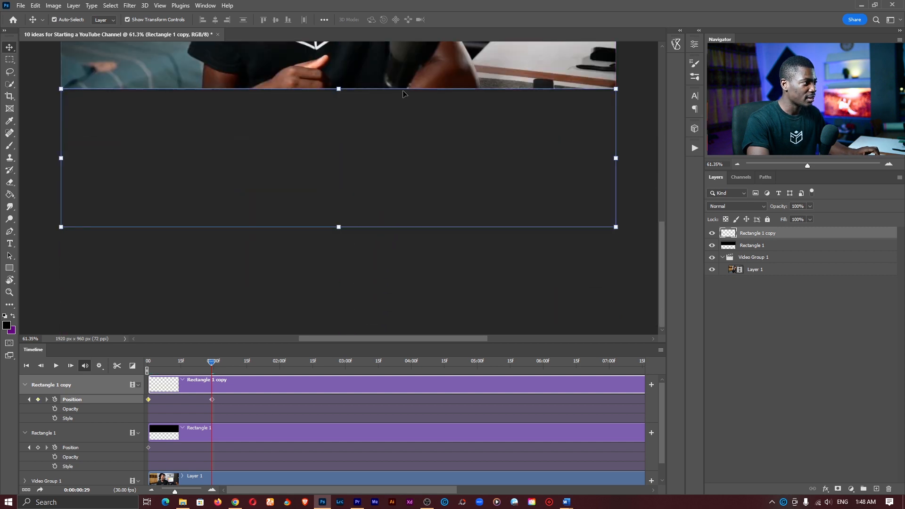
- Try moving Rectangle 1 copy back up over the footage and off its vertical axis, and undo the move
key("z")
left_click(307, 20)
key("v")
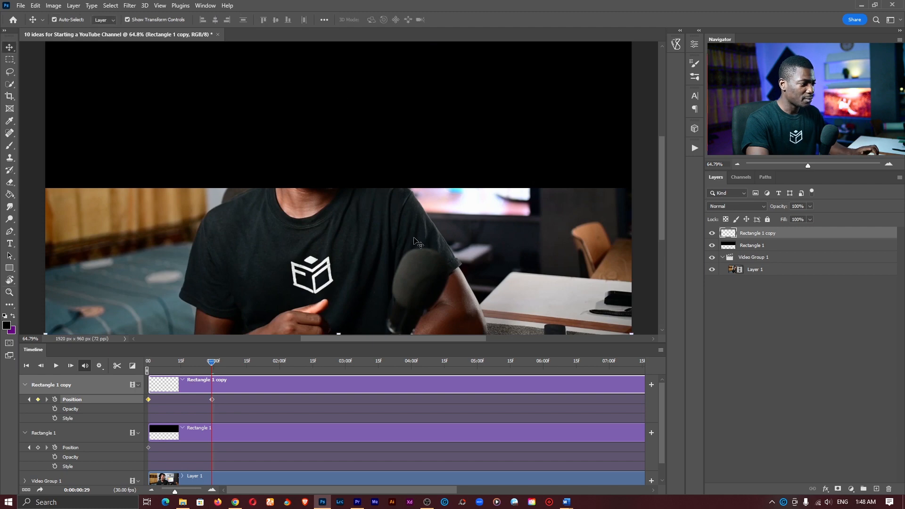
left_click_drag(344, 282, 336, 189)
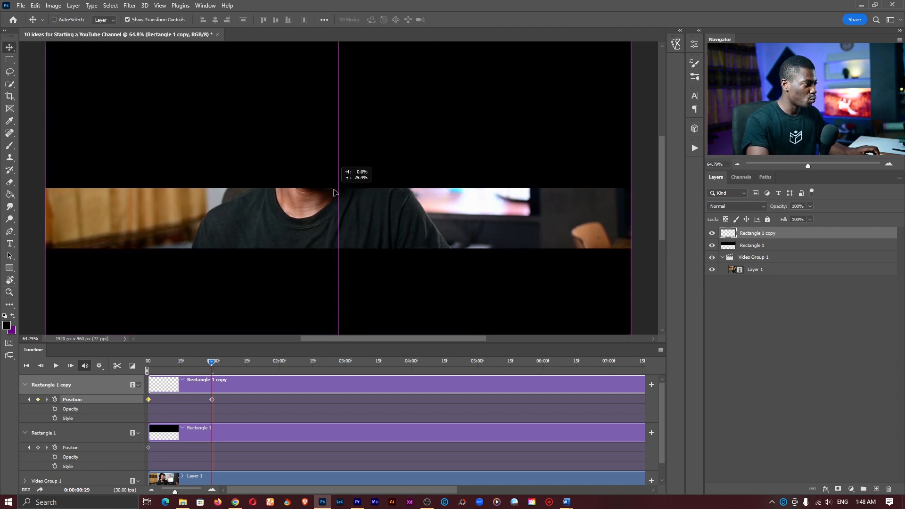
left_click_drag(232, 287, 248, 309)
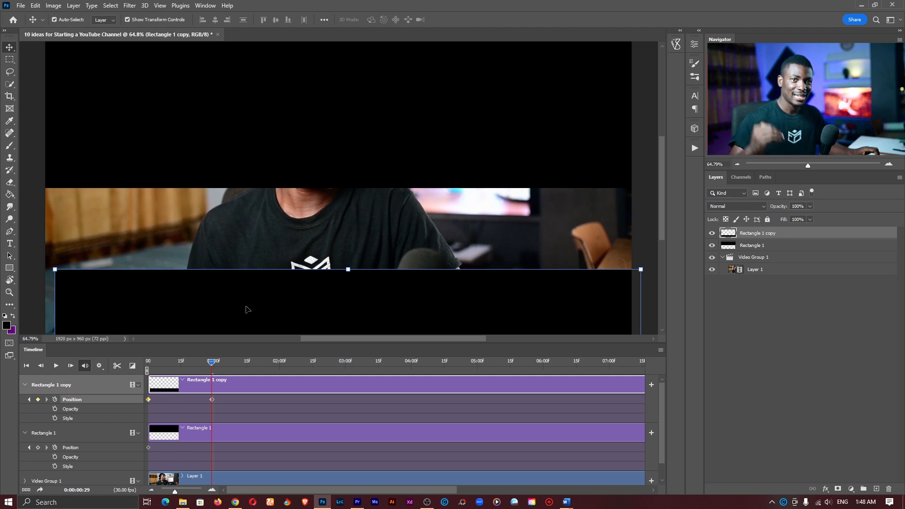
key("ctrl+z")
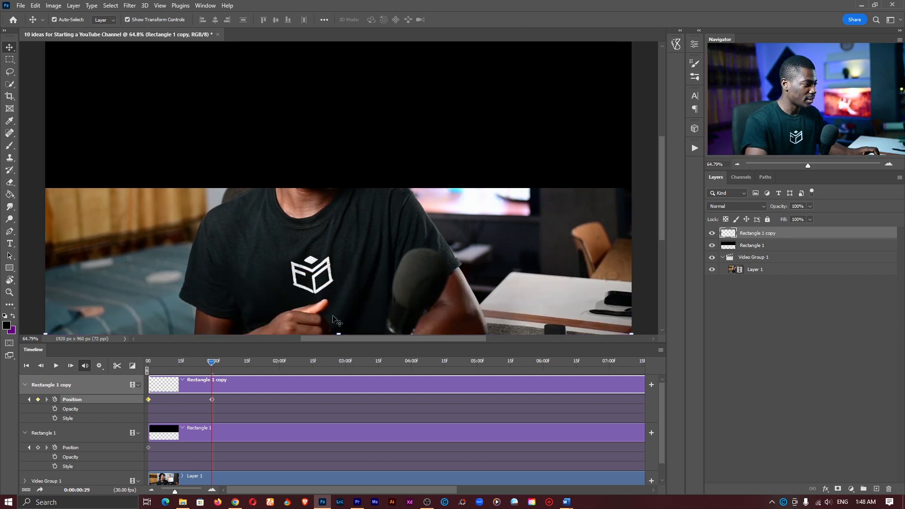
- At 0:00:00:29, move Rectangle 1 straight up until it sits just above the canvas
key("z")
left_click_drag(362, 266, 346, 269)
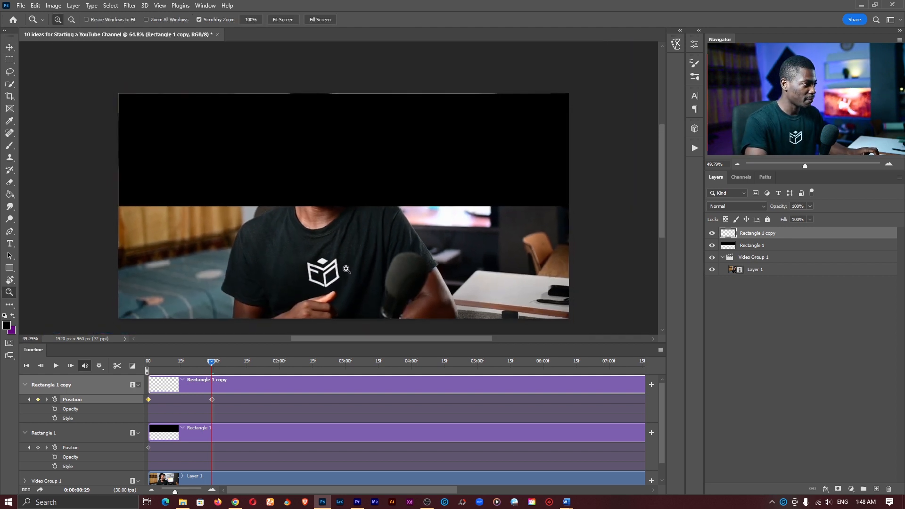
key("v")
left_click(341, 144)
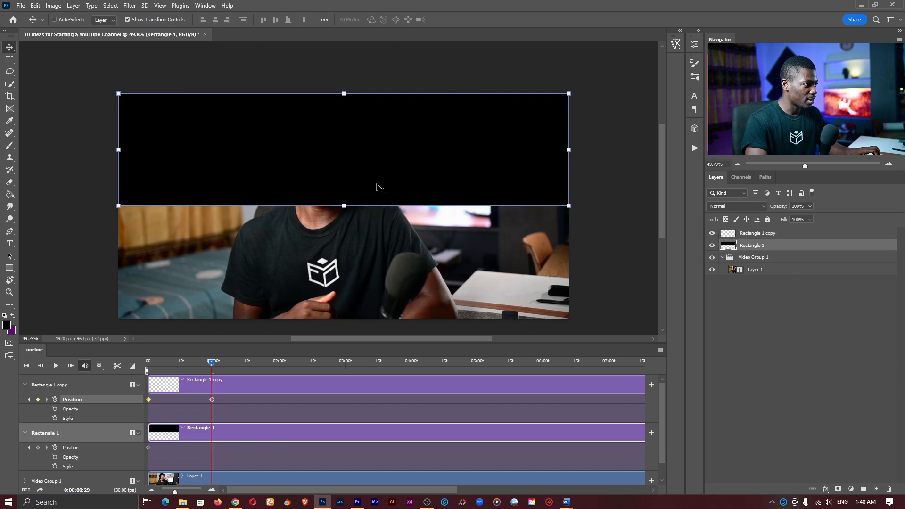
left_click_drag(376, 188, 376, 78)
- Play the animation from the start to a little past one second to check the opening reveal
mouse_move(202, 363)
left_mouse_down()
mouse_move(147, 364)
mouse_move(216, 362)
left_mouse_up()
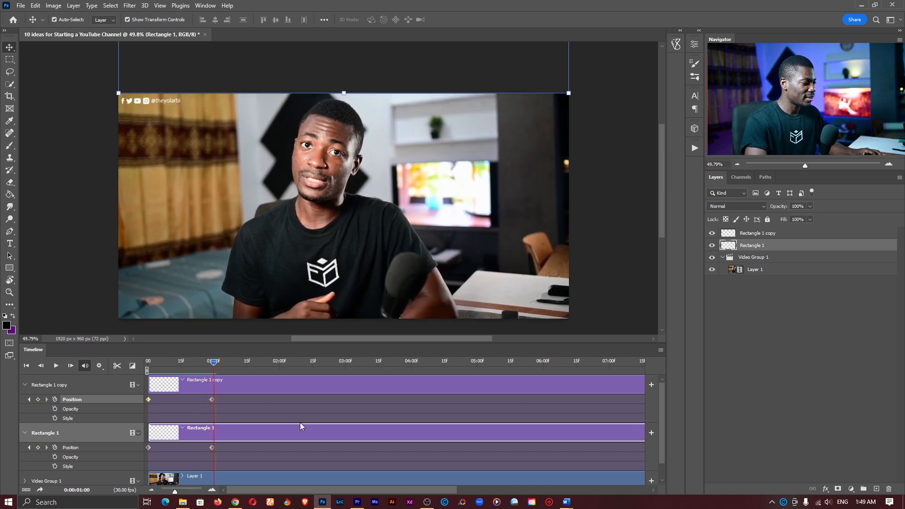
key("Home")
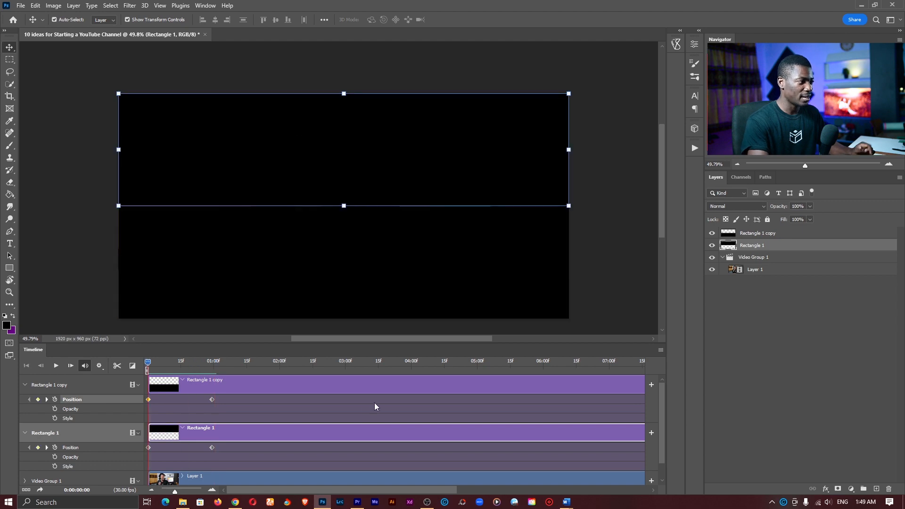
key("space")
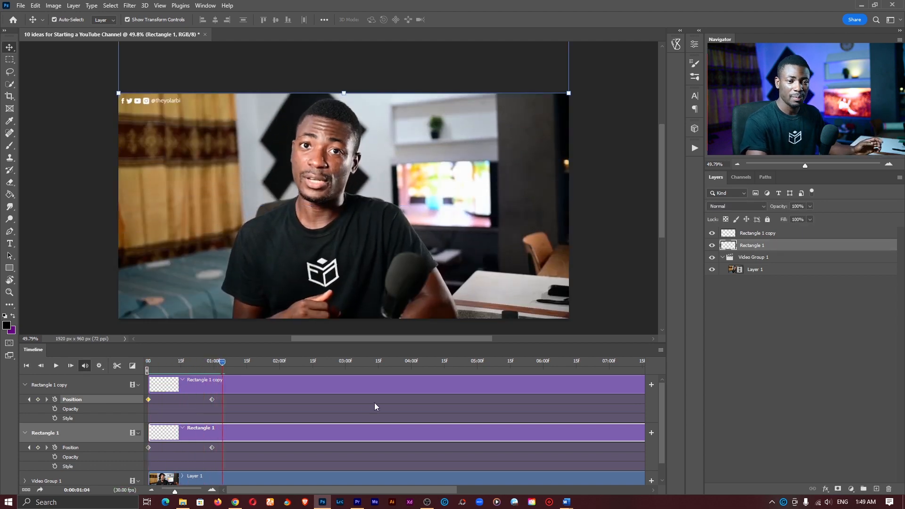
- Add Position keyframes at 0:00:09:00 to both Rectangle 1 copy and Rectangle 1 to hold their off-canvas positions
scroll(308, 497, "down", 3)
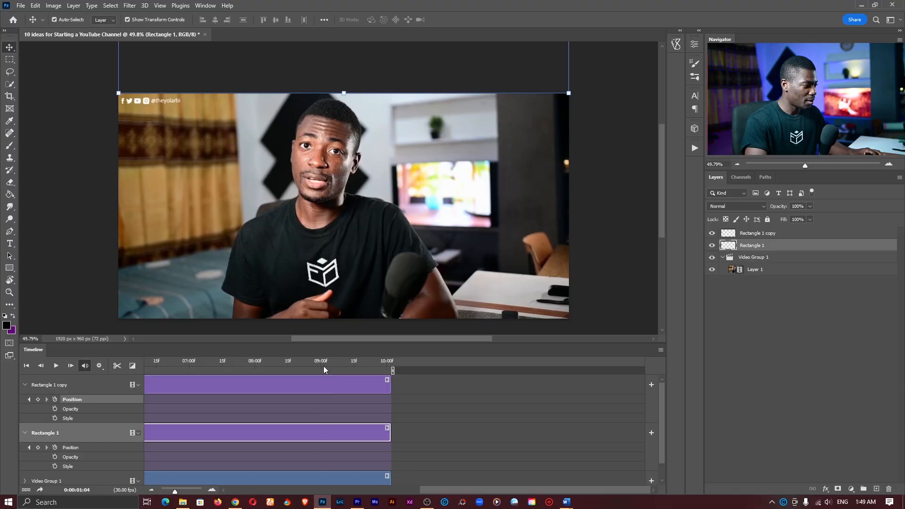
left_click(321, 363)
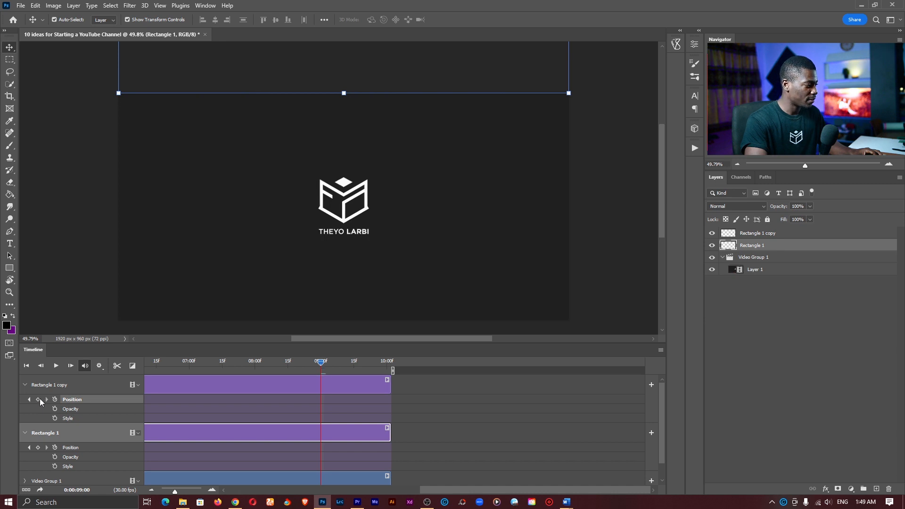
left_click(38, 400)
left_click(38, 448)
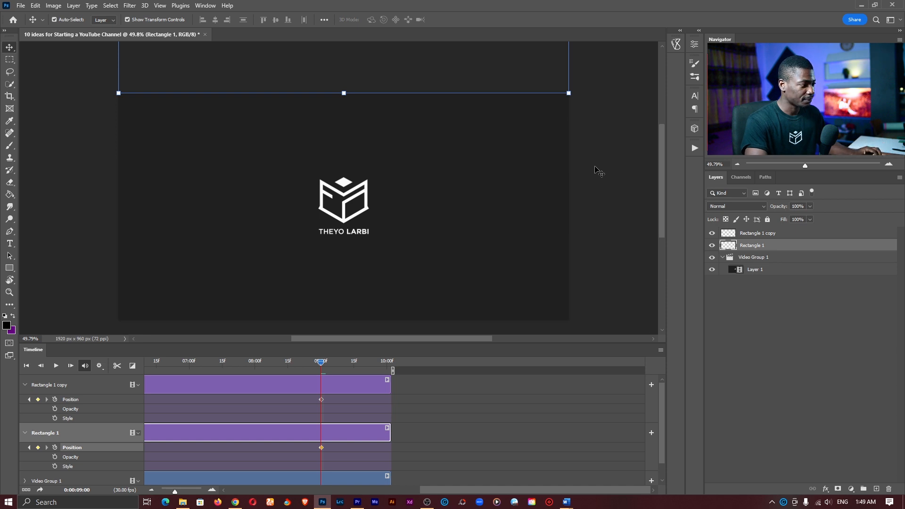
- At 0:00:10:00, move both rectangles back to cover their canvas halves, and play the ending from about eight seconds
left_click_drag(320, 367, 387, 366)
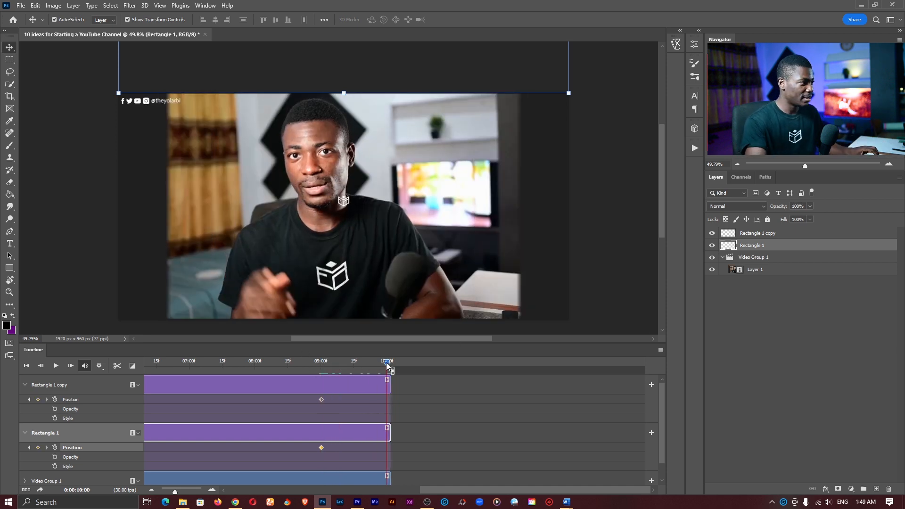
left_click_drag(354, 62, 355, 180)
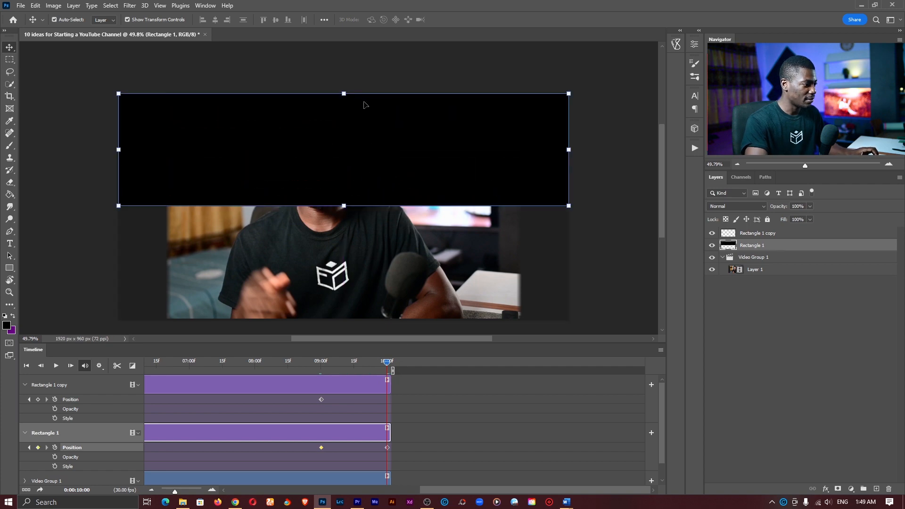
left_click(343, 386)
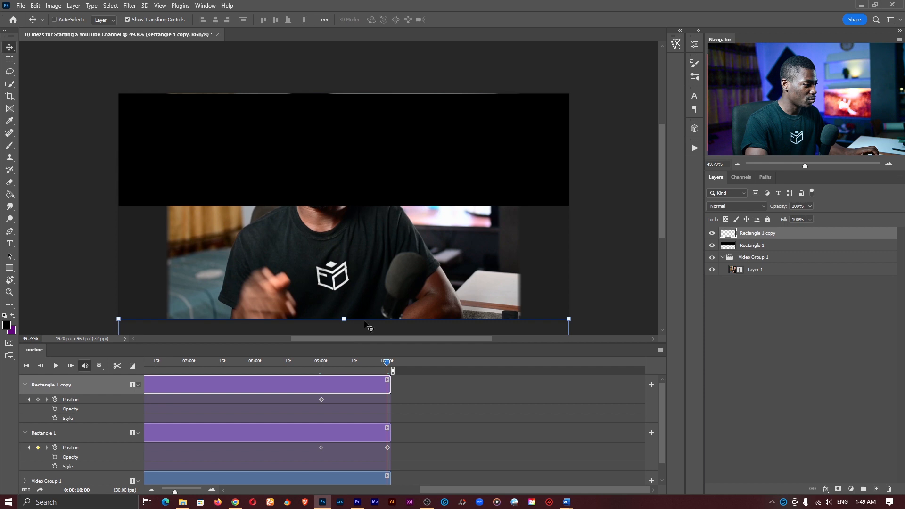
left_click_drag(365, 323, 365, 212)
left_click(263, 361)
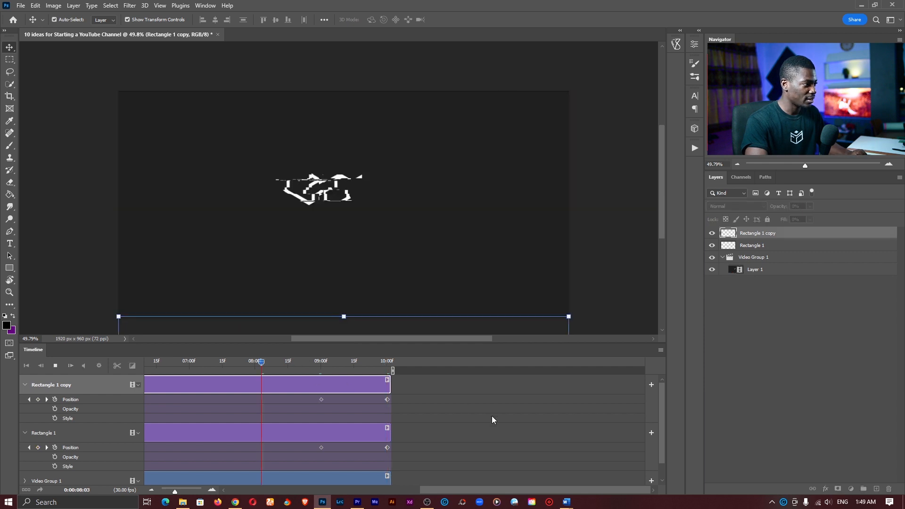
key("space")
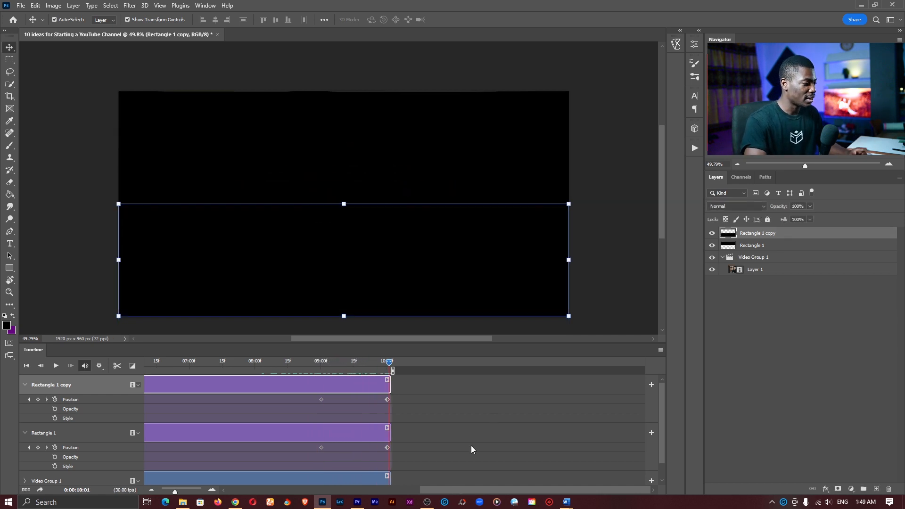
- Render all frames as an H.264 MP4 at document size 1920 x 960, 30 fps, with the High Quality preset
left_click(20, 5)
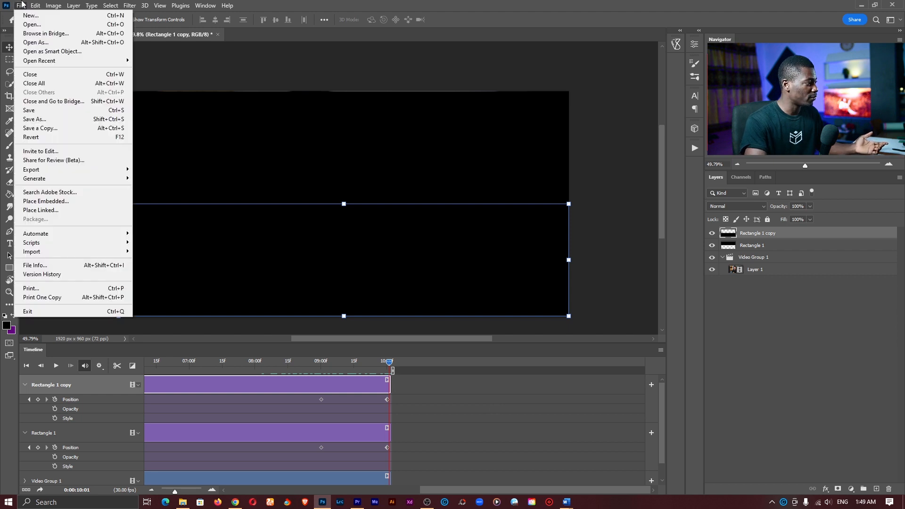
mouse_move(57, 169)
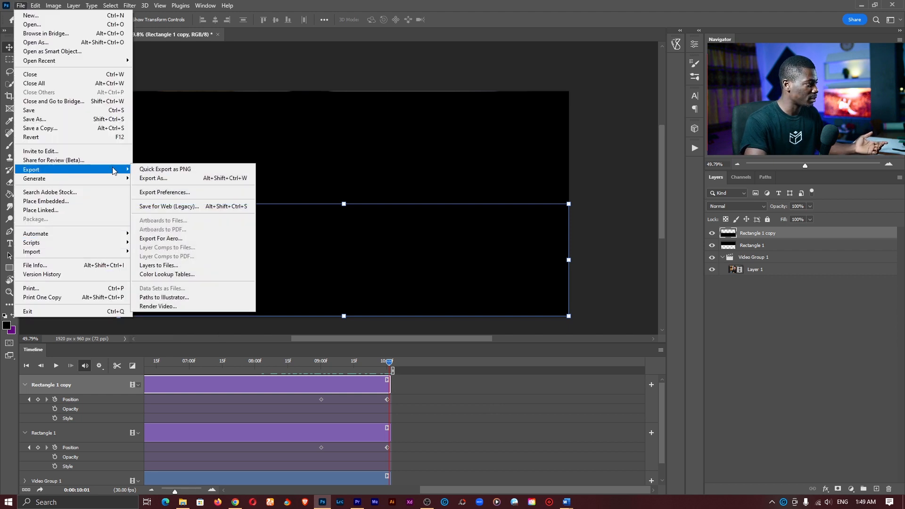
left_click(166, 307)
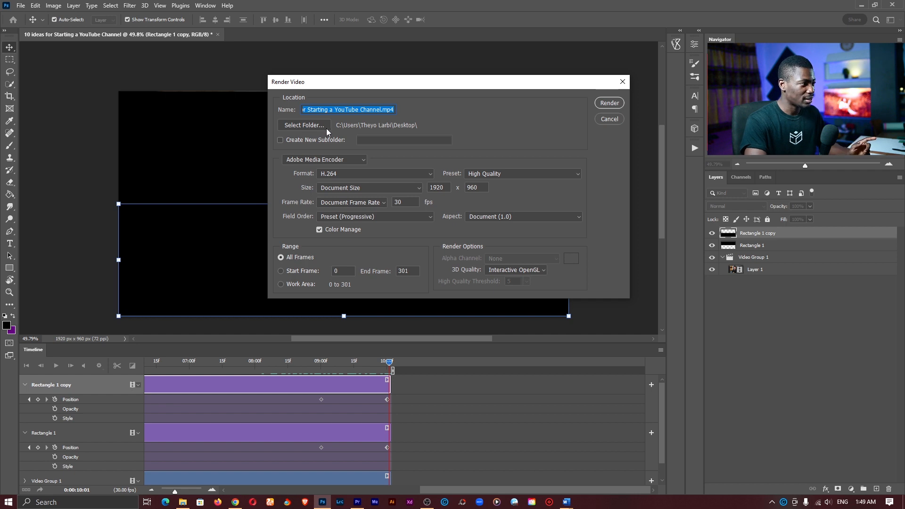
left_click(610, 103)
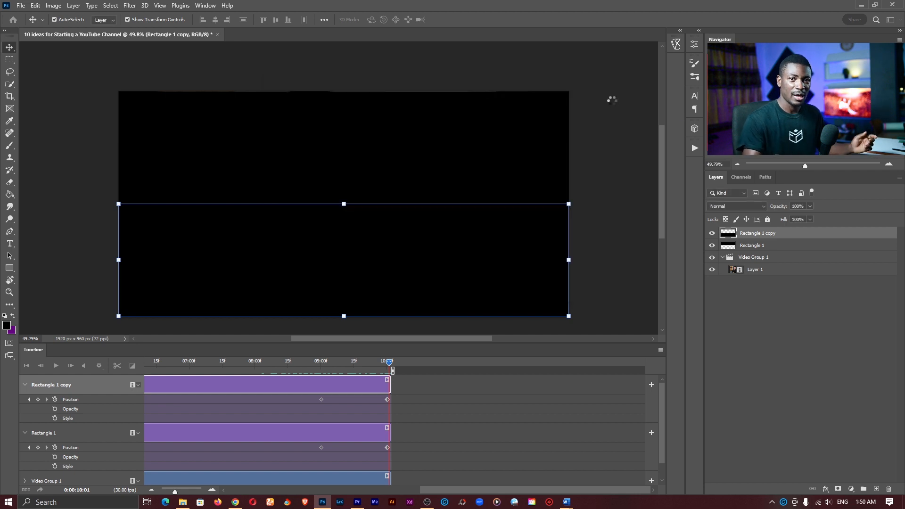
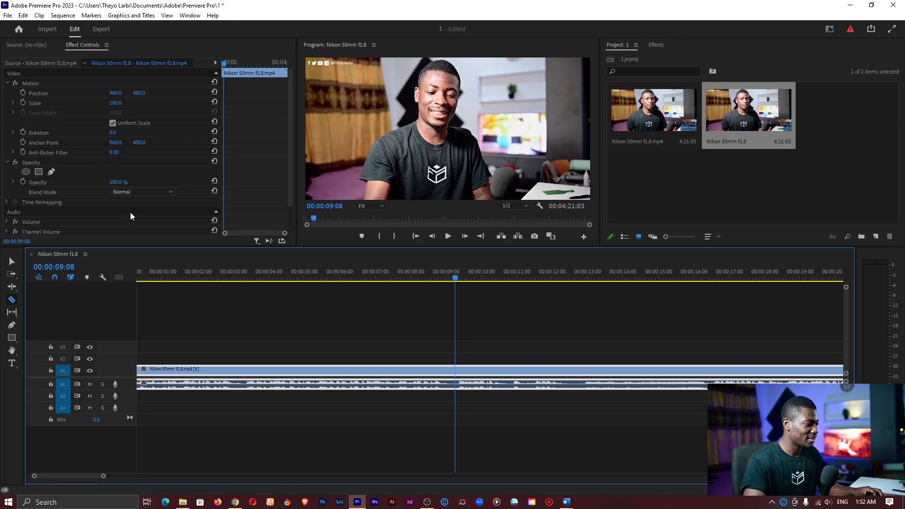
- In Premiere Pro, split the Nikon 50mm f1.8.mp4 clip at 00:00:09:08, delete the part after the cut, and return to the sequence start
left_click(12, 300)
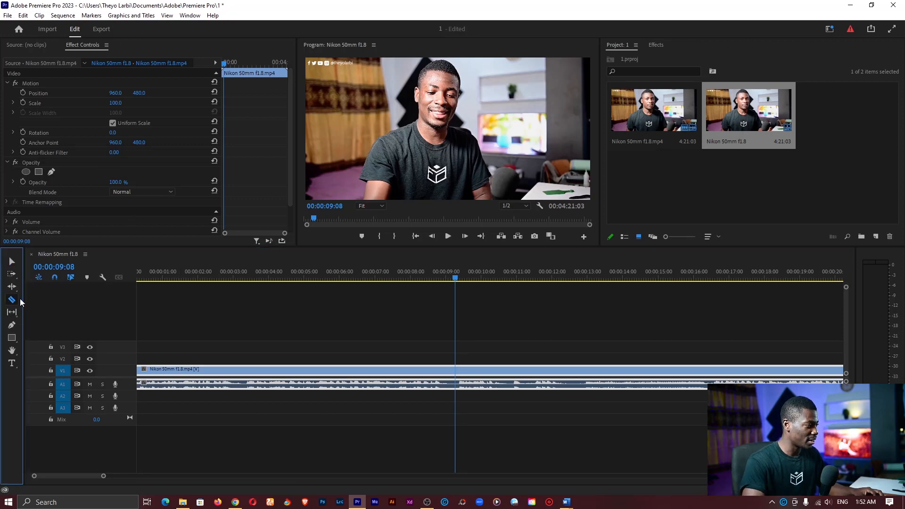
left_click(462, 364)
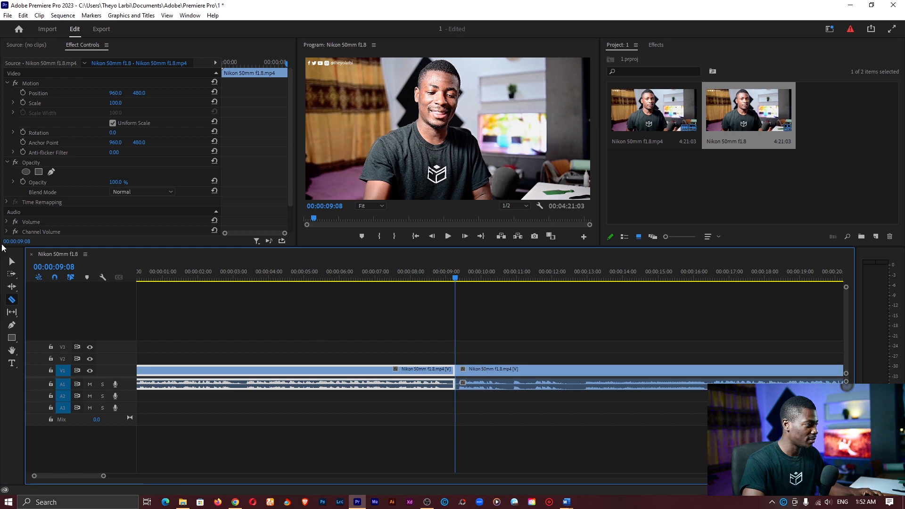
left_click(12, 261)
left_click(497, 371)
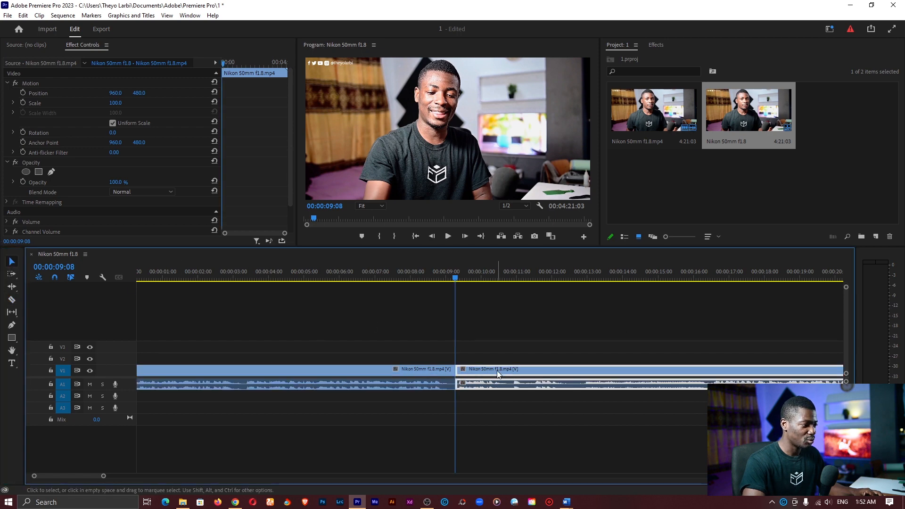
key("Delete")
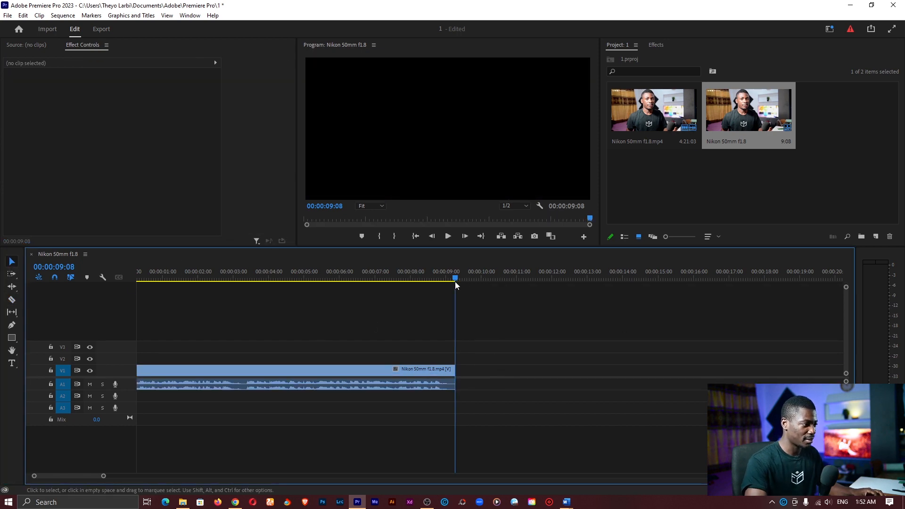
left_click(417, 236)
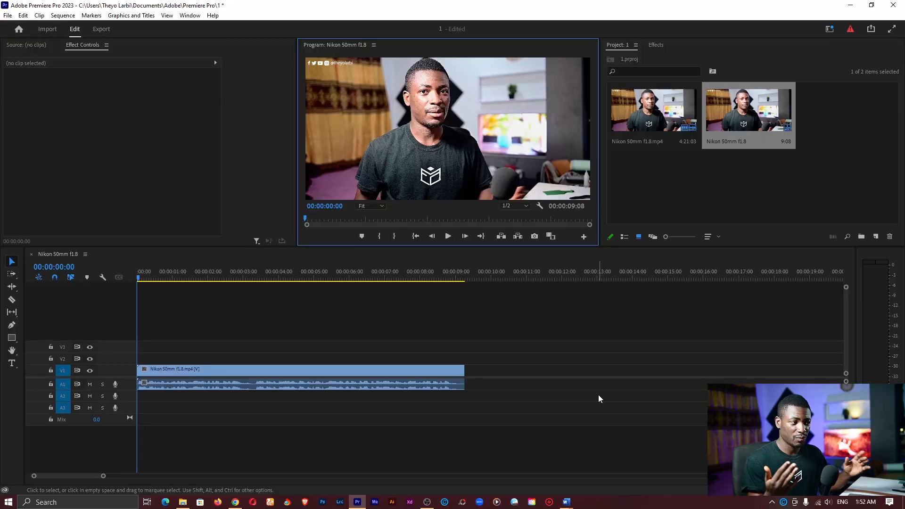
- Search the effects library for "crop"
left_click(657, 45)
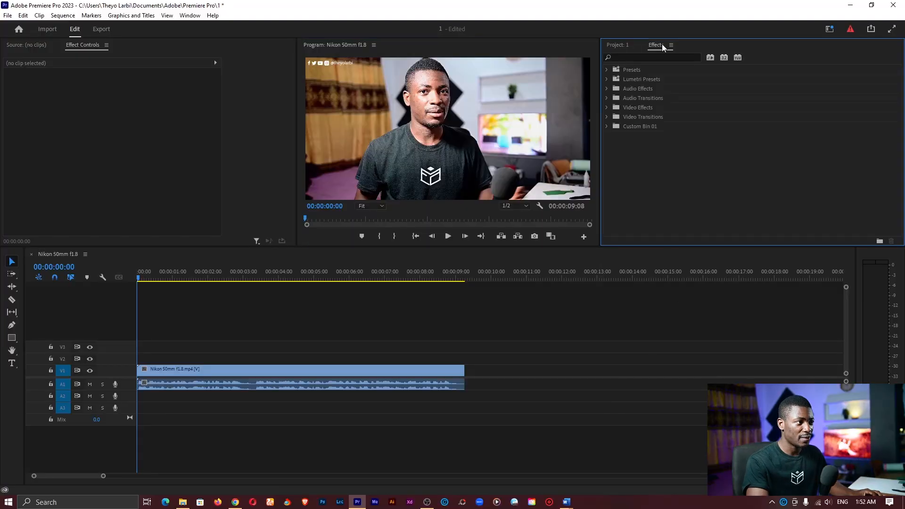
left_click(189, 17)
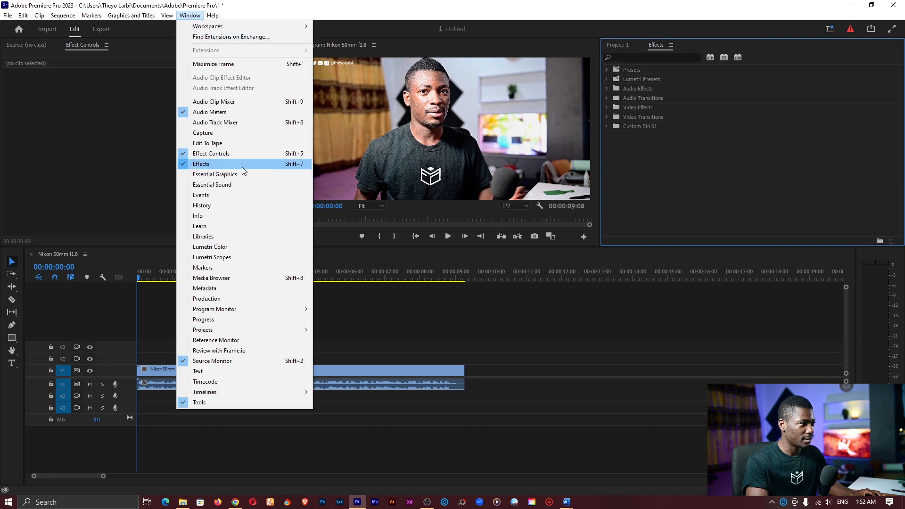
left_click(656, 45)
left_click(638, 58)
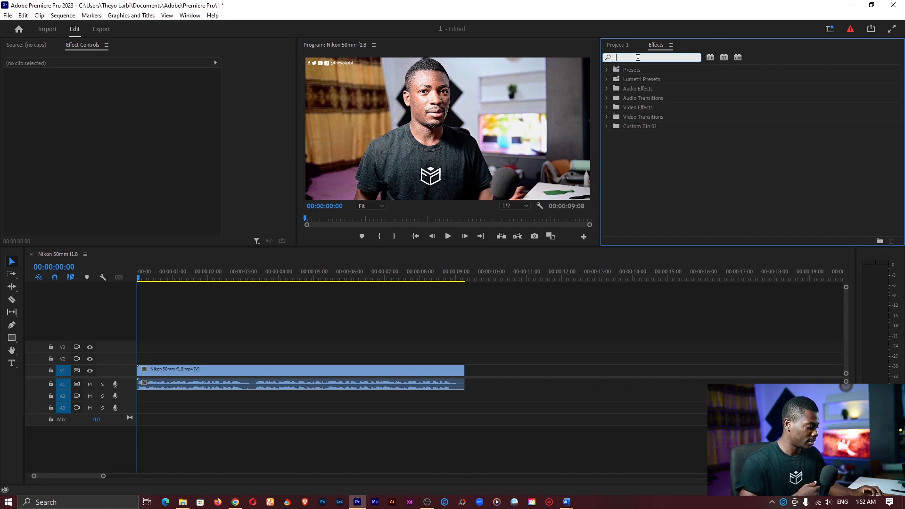
type("crop")
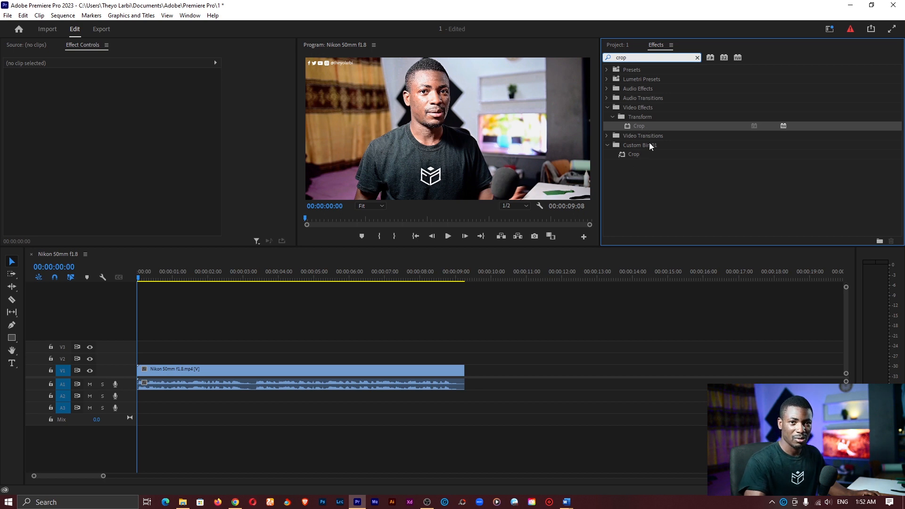
- Apply the Crop effect to the Nikon 50mm f1.8.mp4 clip on V1 and view its crop parameters
left_click_drag(647, 125, 543, 189)
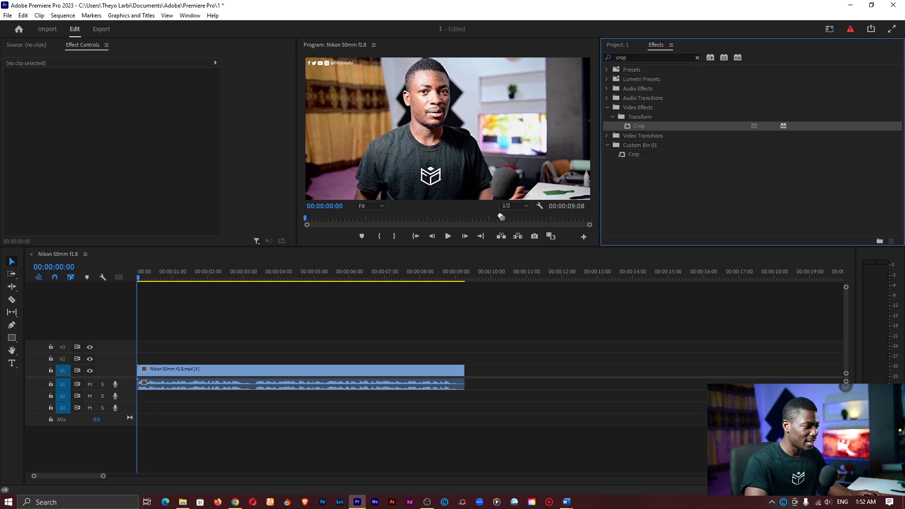
mouse_move(337, 362)
left_mouse_down()
mouse_move(334, 373)
mouse_move(343, 369)
left_mouse_up()
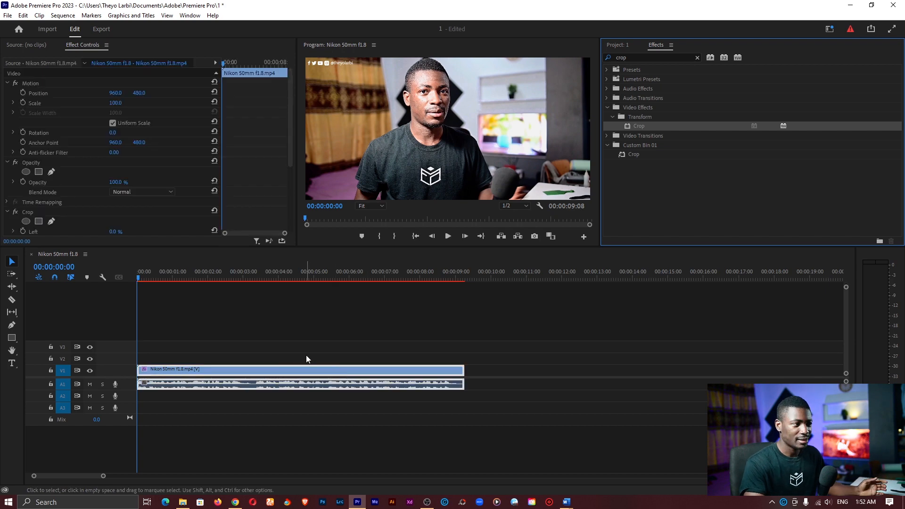
scroll(129, 163, "down", 3)
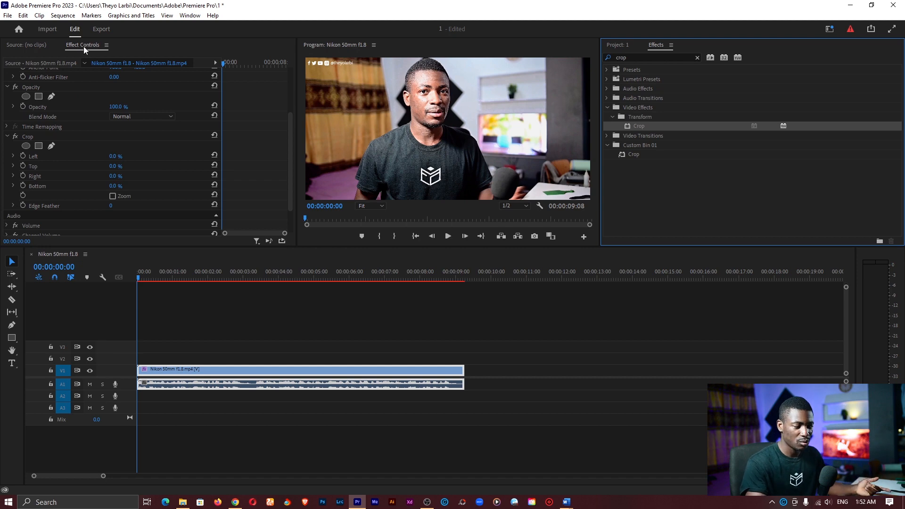
left_click(190, 15)
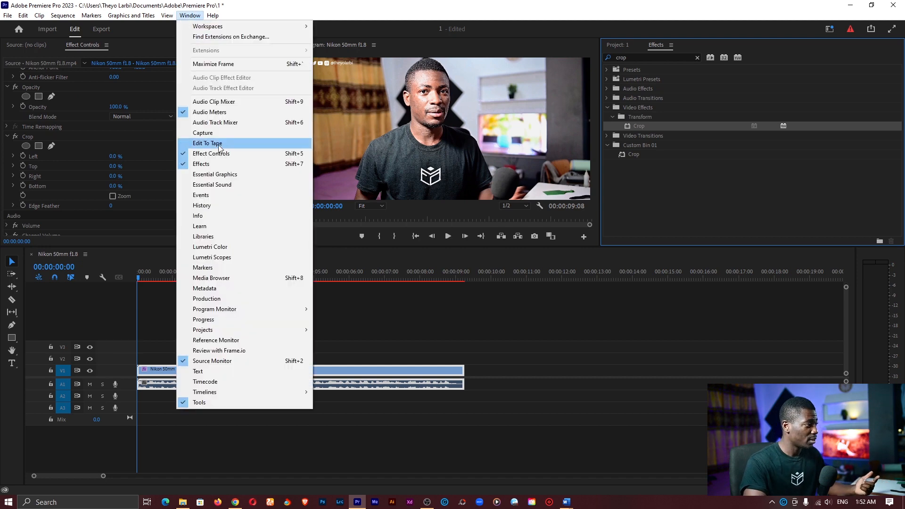
left_click(93, 14)
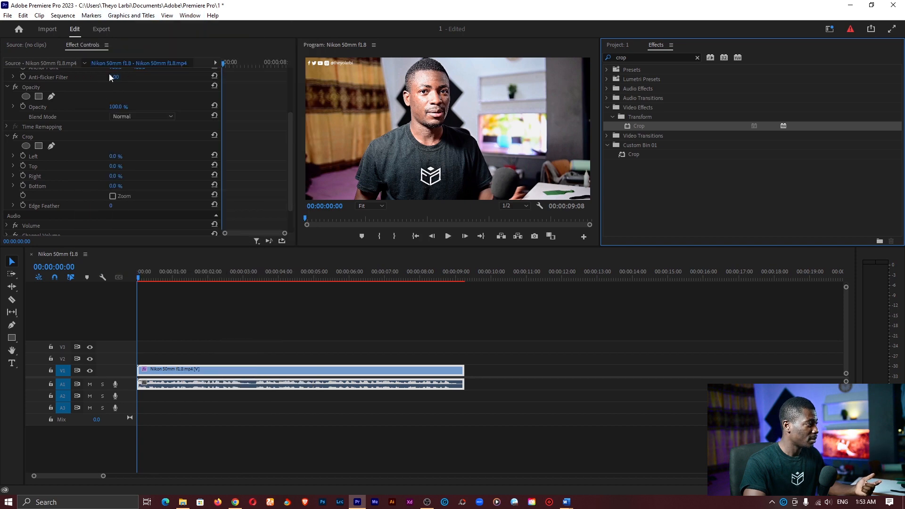
scroll(123, 176, "down", 1)
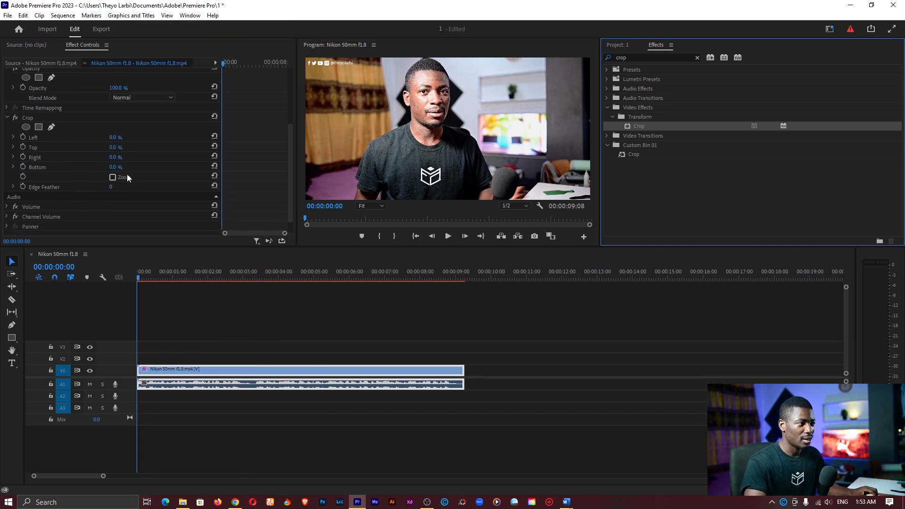
- Undo the Crop effect, add it to the selected clip again, and undo that second application too
key("ctrl+z")
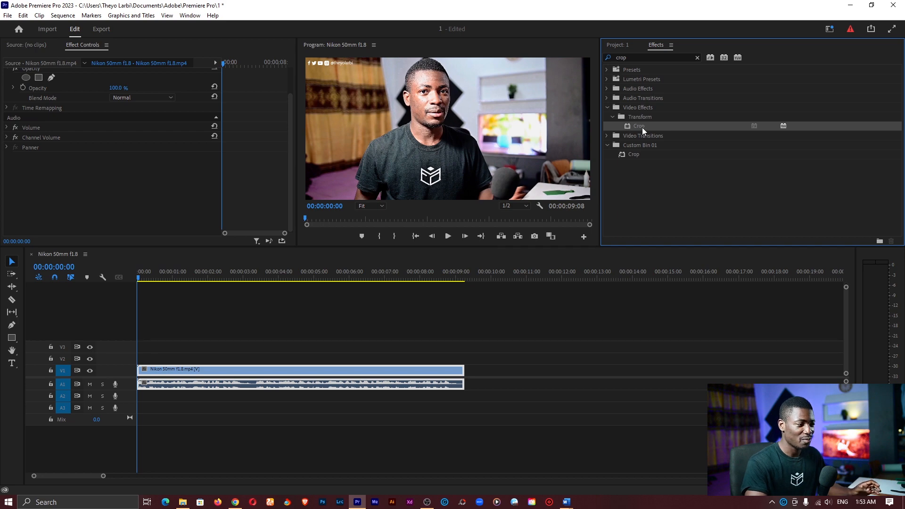
left_click_drag(195, 197, 115, 127)
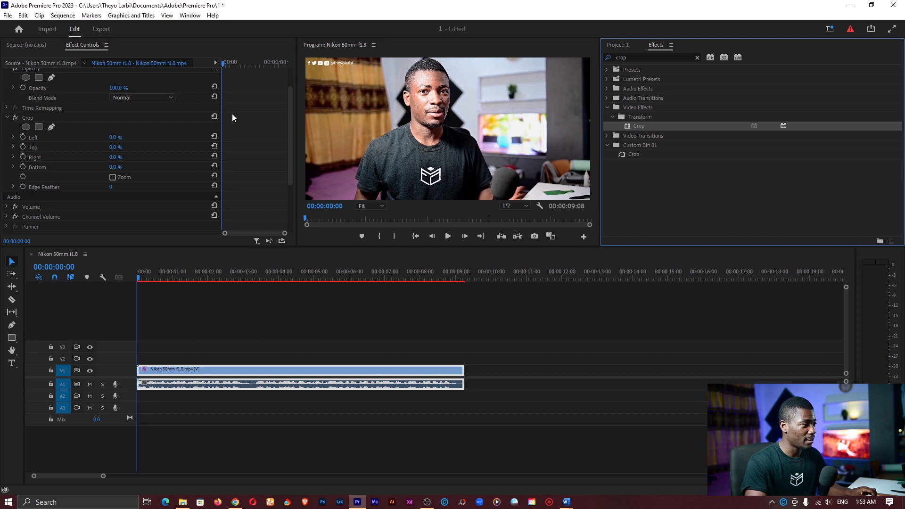
key("ctrl+z")
- Select the clip on V1 and apply the Crop effect from the Transform video effects to it
left_click(264, 359)
left_click(255, 372)
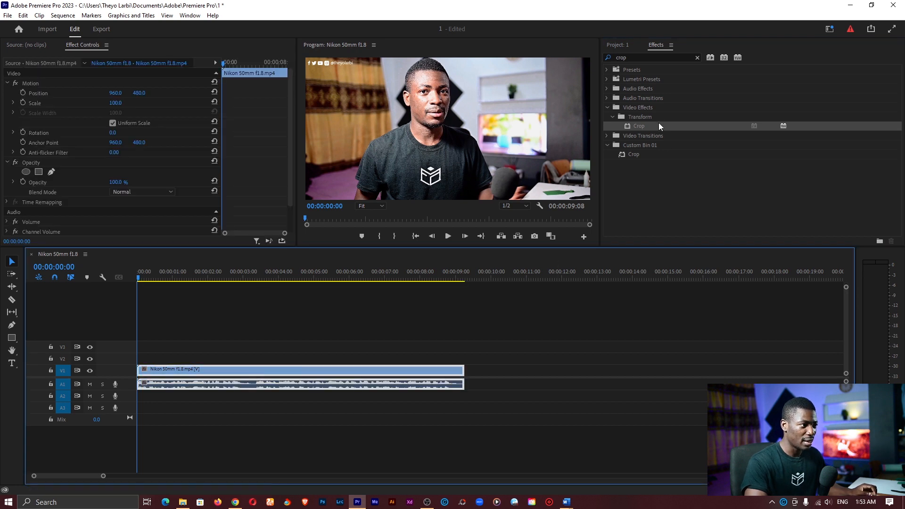
double_click(641, 125)
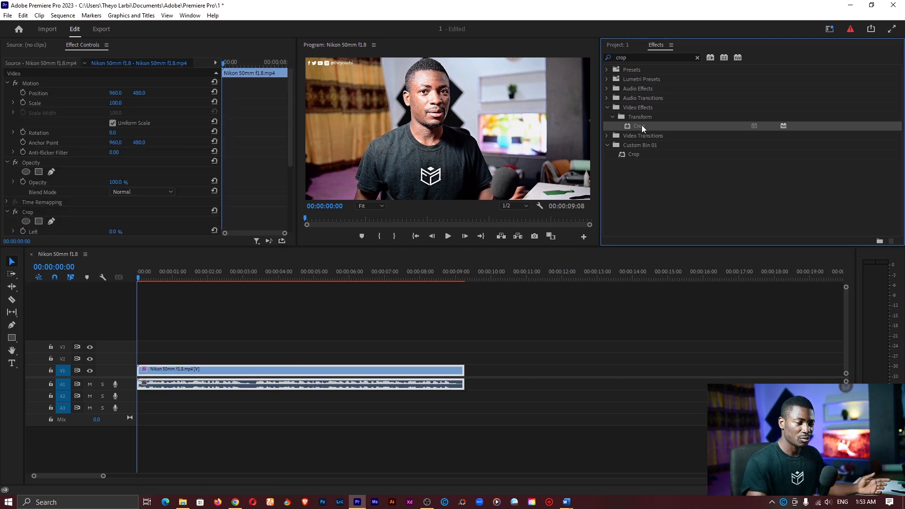
- At 00:00:01:00, start keyframing the Crop effect's Bottom and Top values at 0%
scroll(251, 145, "down", 5)
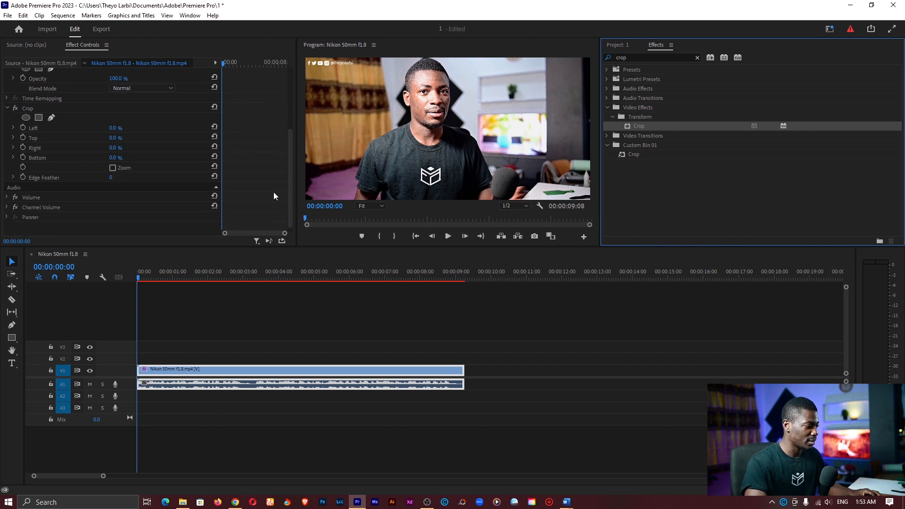
left_click_drag(105, 477, 87, 479)
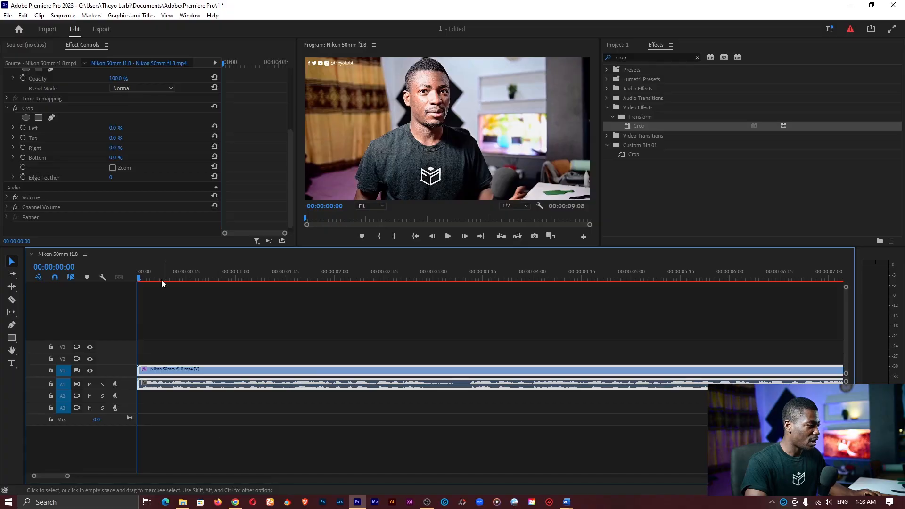
left_click_drag(161, 279, 234, 280)
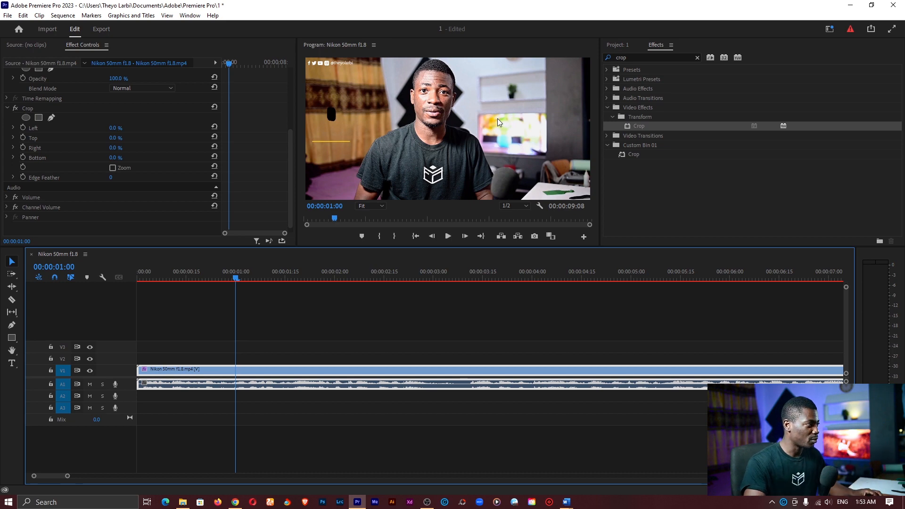
left_click(23, 157)
left_click(23, 138)
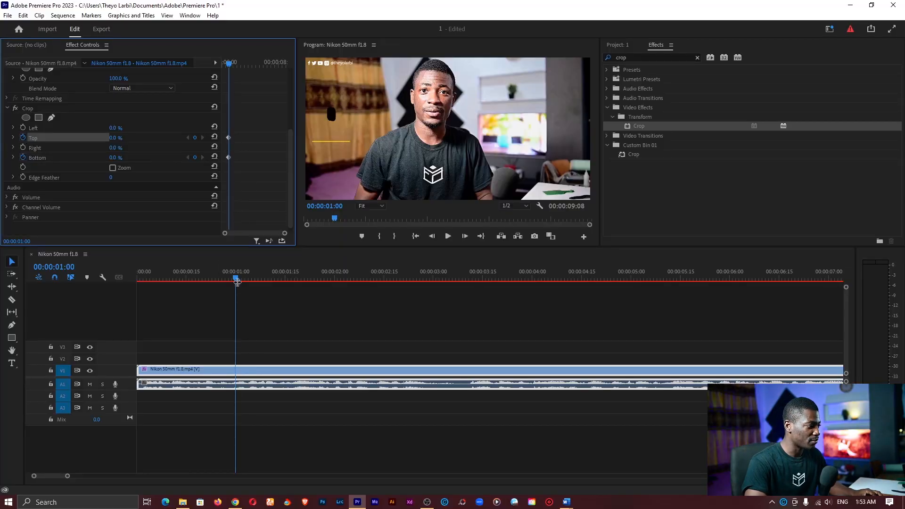
- At 00:00:00:00, set both the Top and Bottom crop values to 50%
left_click_drag(237, 281, 138, 278)
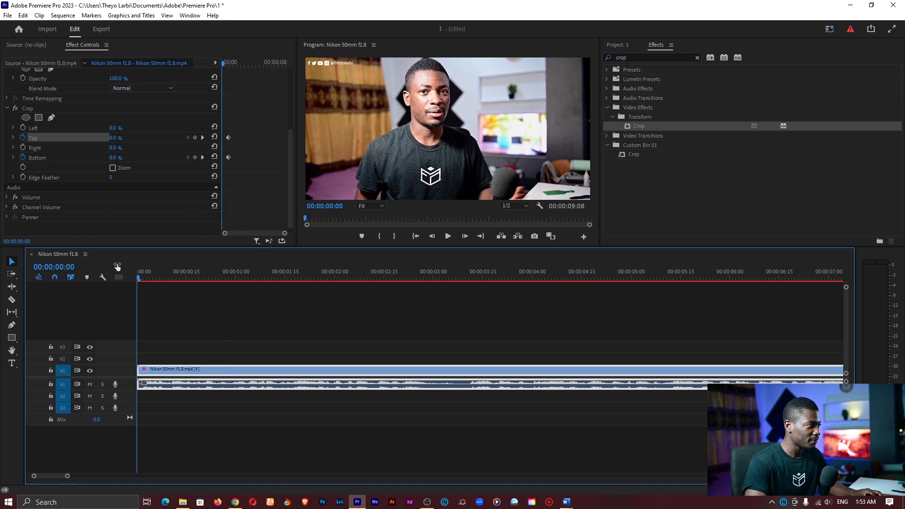
left_click_drag(113, 138, 137, 139)
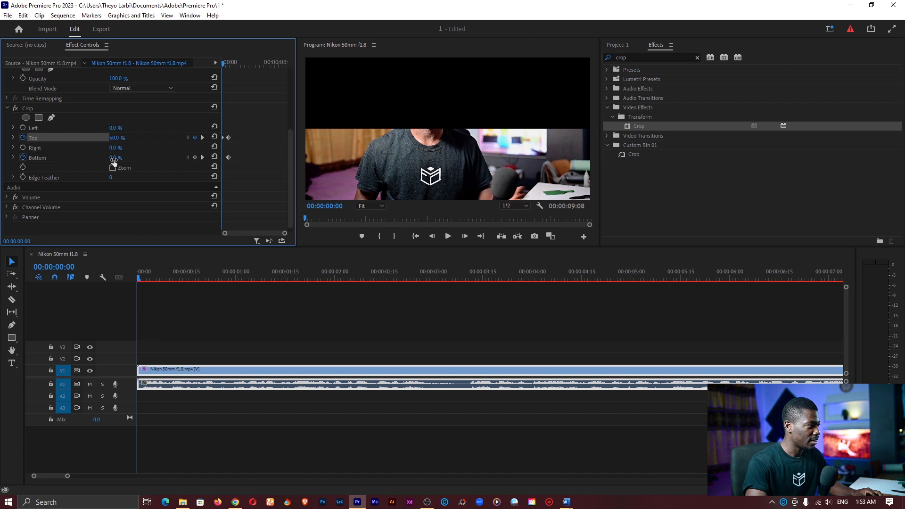
type("50")
key("Return")
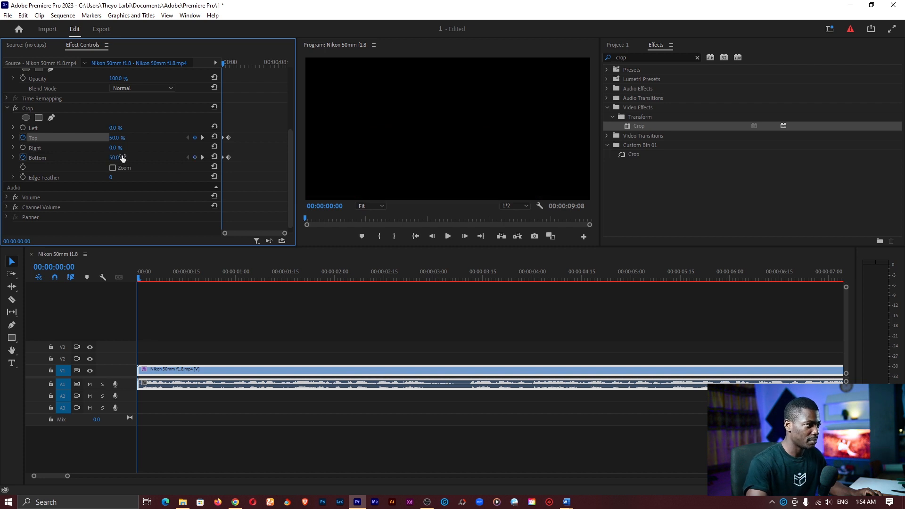
- Play the sequence from the start to past two seconds to check the opening crop animation
left_click(163, 303)
key("space")
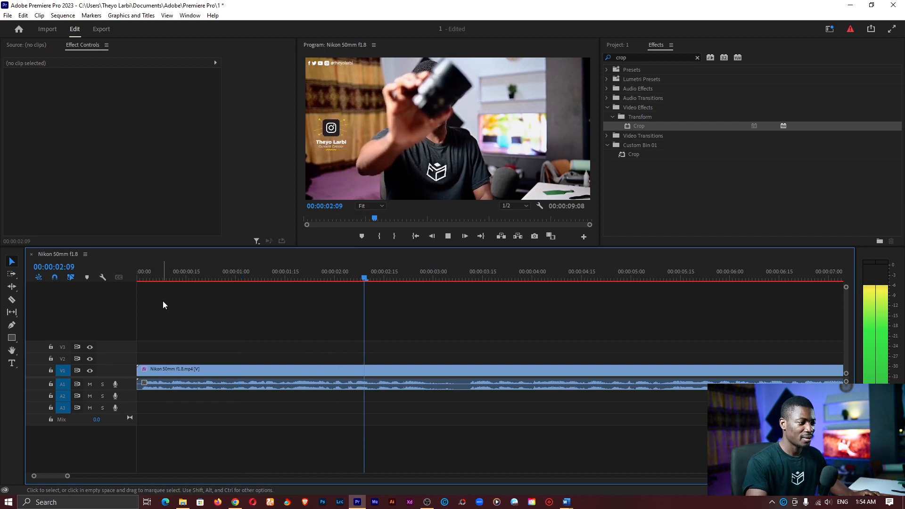
key("space")
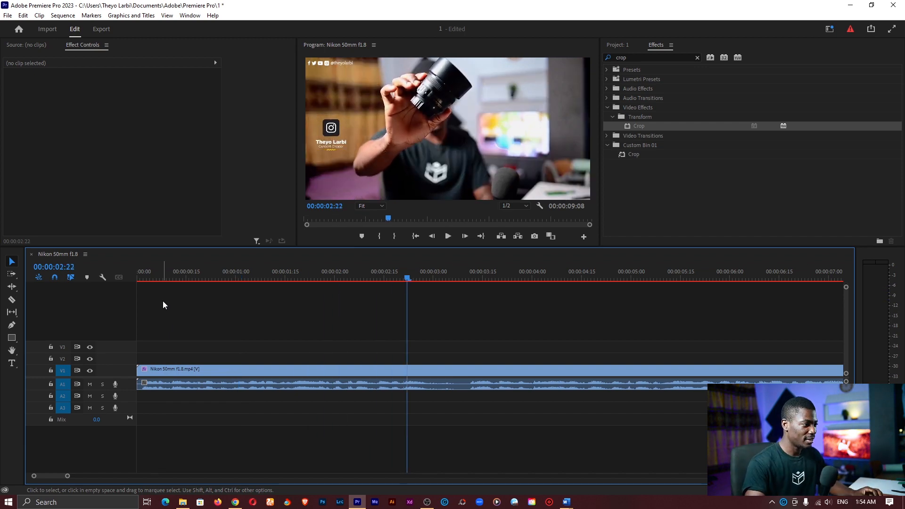
- Add keyframes for the clip's Top and Bottom crop values at 00:00:08:00
left_click(481, 237)
left_click_drag(478, 279, 372, 279)
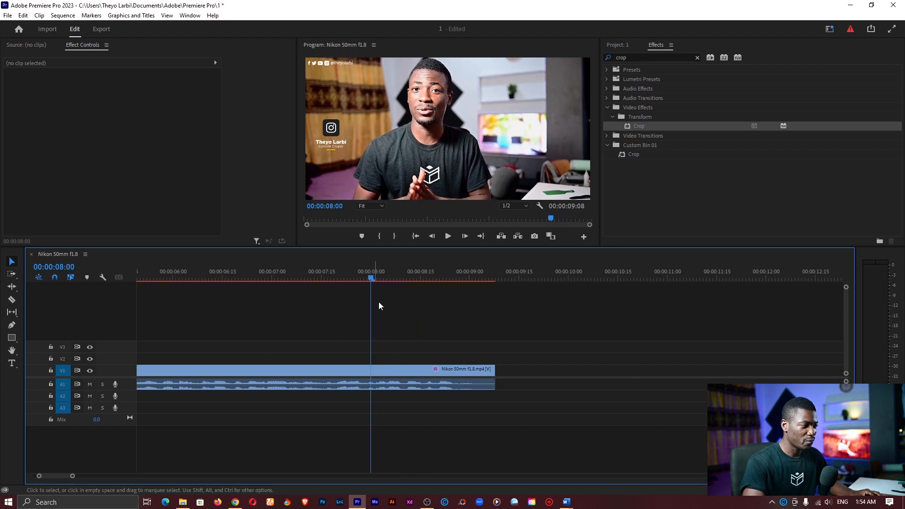
left_click(387, 372)
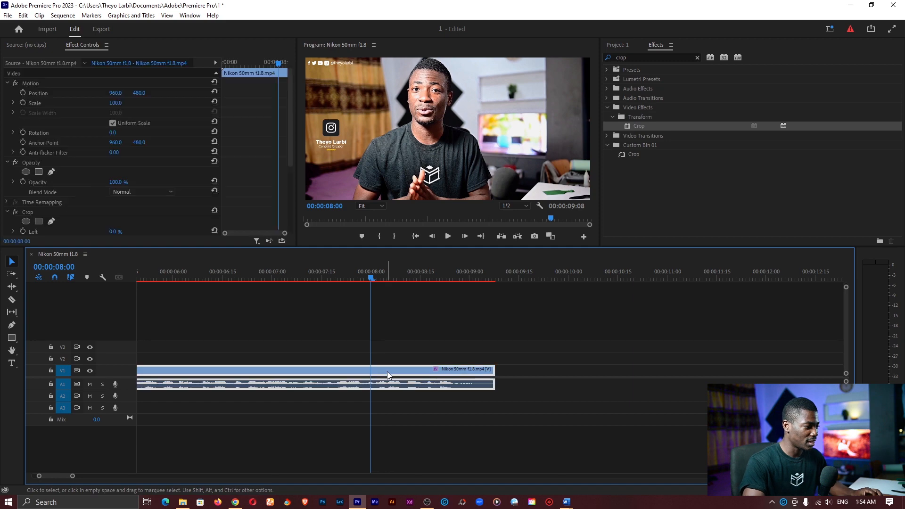
scroll(240, 169, "down", 5)
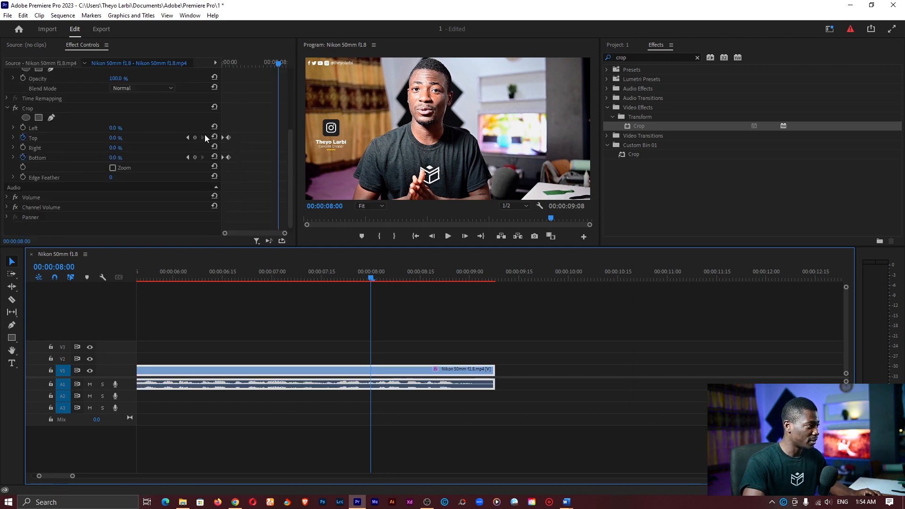
left_click(195, 137)
left_click(195, 157)
- At 00:00:09:06, set the Top and Bottom crop values to 50% and play back the closing animation
left_click_drag(374, 281, 489, 281)
left_click_drag(117, 142, 120, 139)
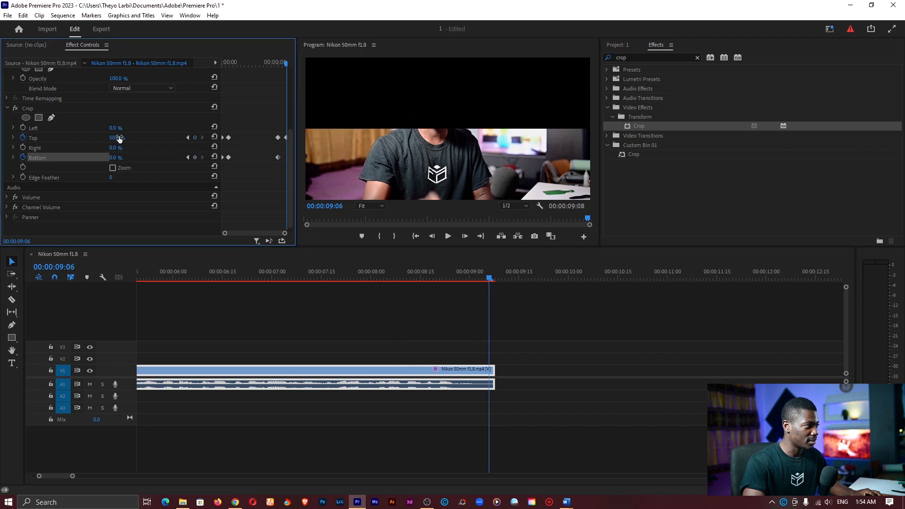
type("50")
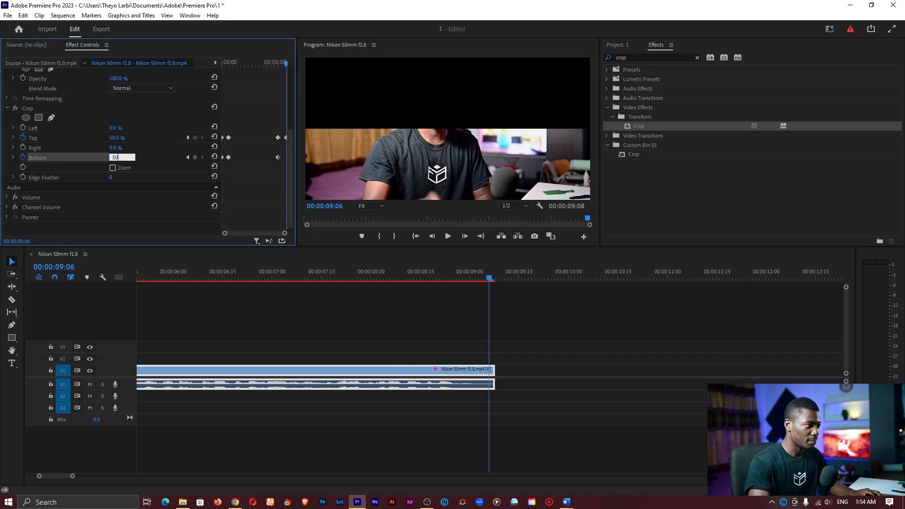
key("Return")
left_click(415, 284)
key("space")
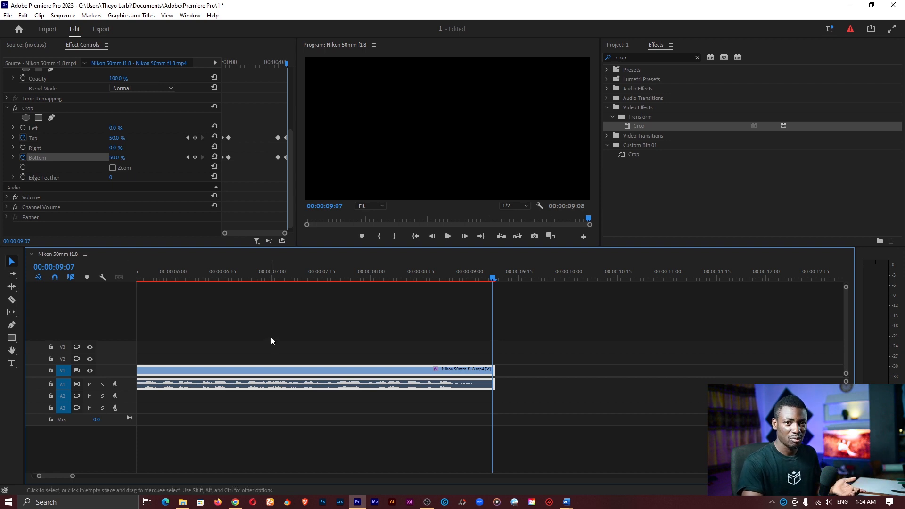
- Open the media export settings for the sequence and expand the full set of video options
left_click(6, 15)
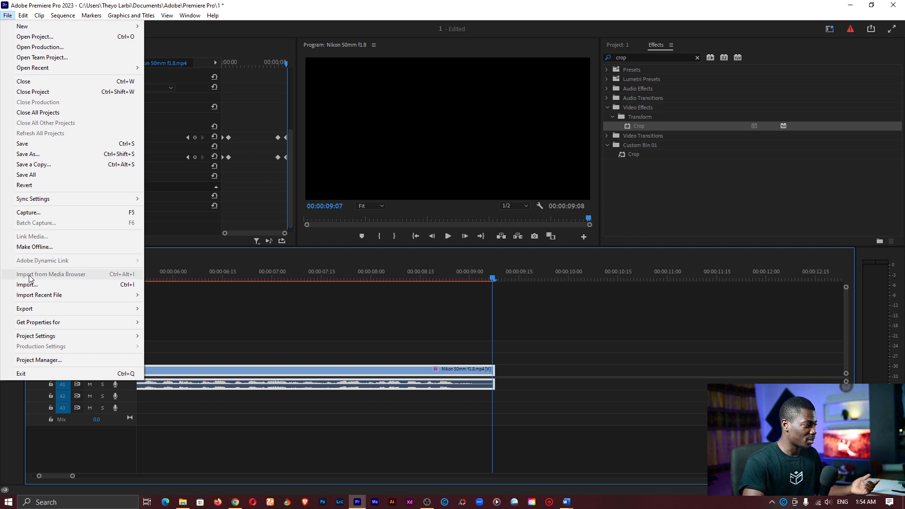
mouse_move(66, 307)
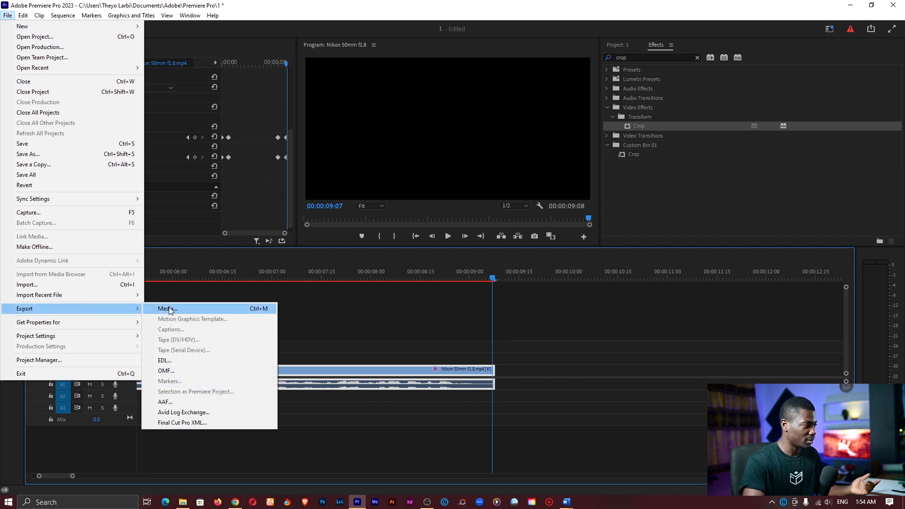
left_click(230, 310)
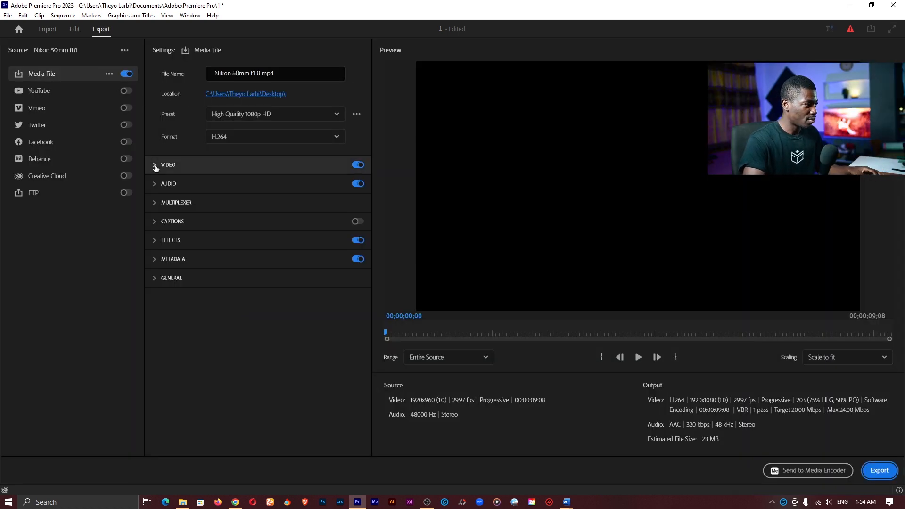
left_click(155, 165)
scroll(189, 245, "down", 1)
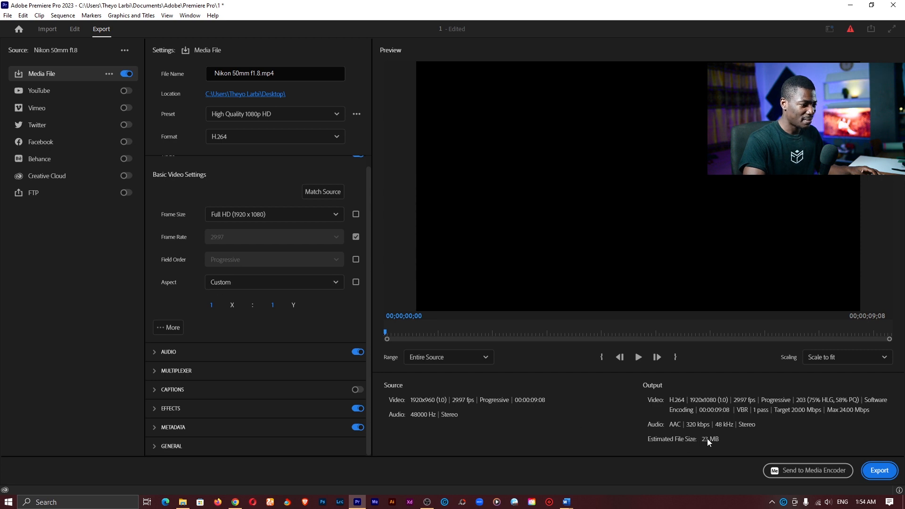
left_click(174, 328)
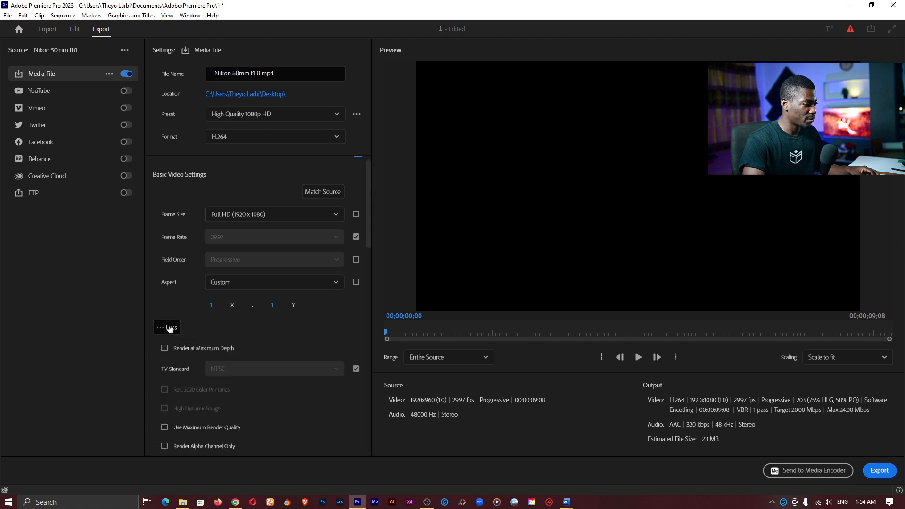
- Set the target bitrate to 5 Mbps and export the sequence as an H.264 file
scroll(187, 316, "down", 5)
scroll(188, 315, "down", 3)
scroll(222, 306, "up", 5)
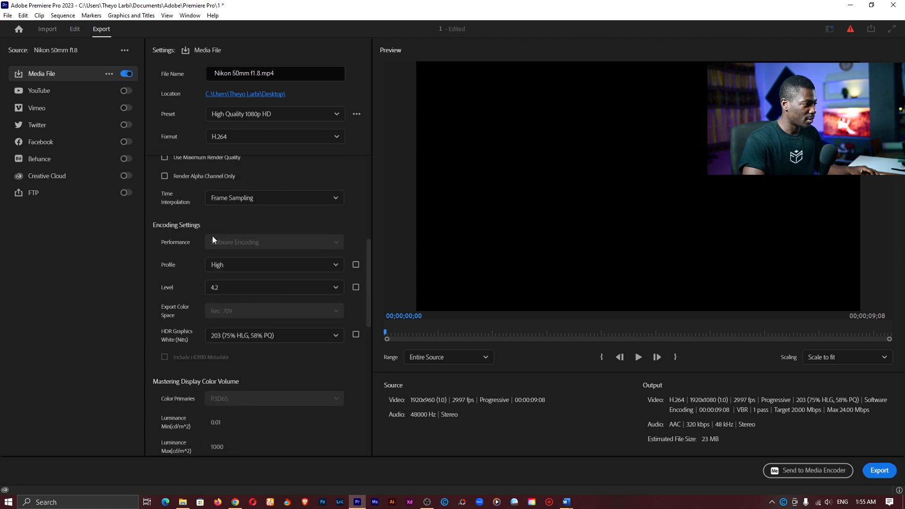
scroll(209, 323, "down", 2)
scroll(212, 323, "down", 5)
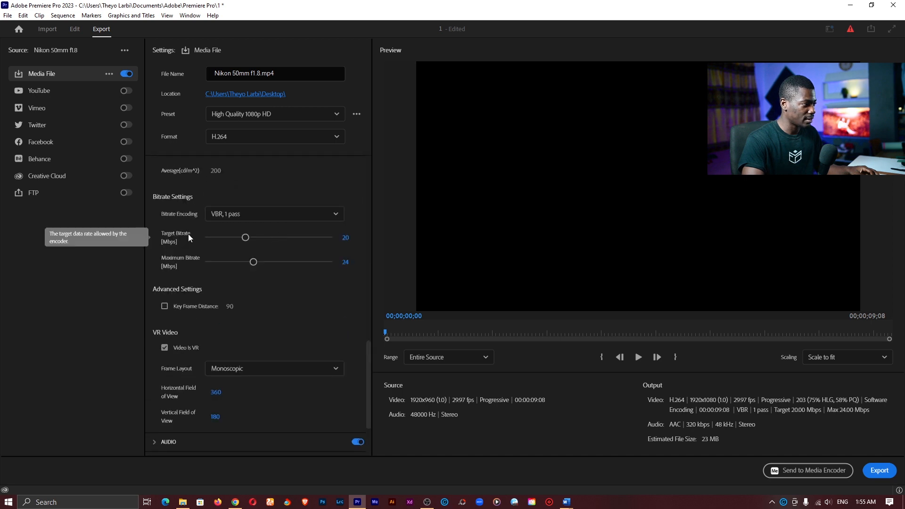
type("5")
key("Return")
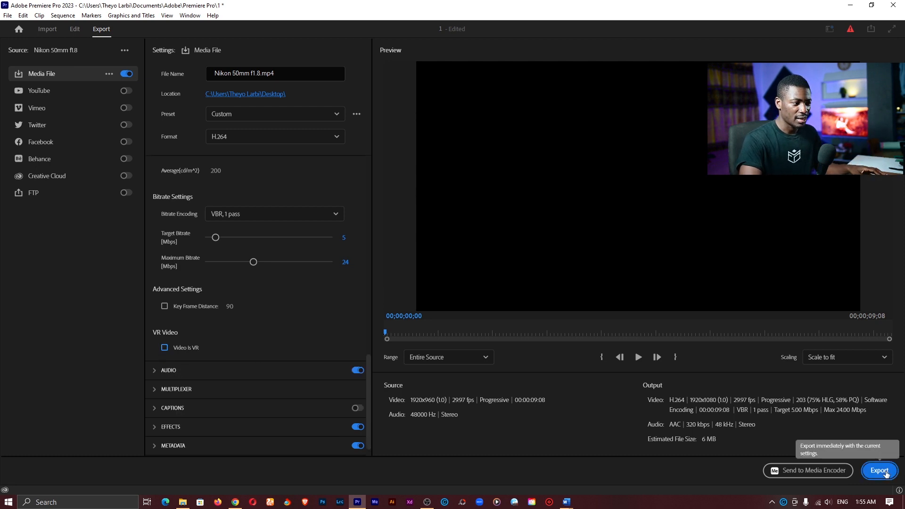
left_click(887, 473)
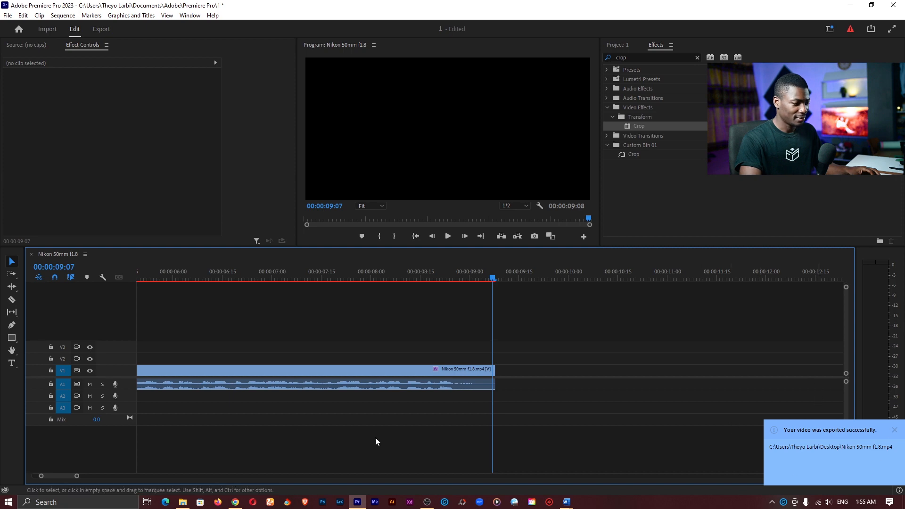
- Open the exported Nikon 50mm f1.8 video from the Desktop folder, watch the crop effect and close the player
left_click(142, 431)
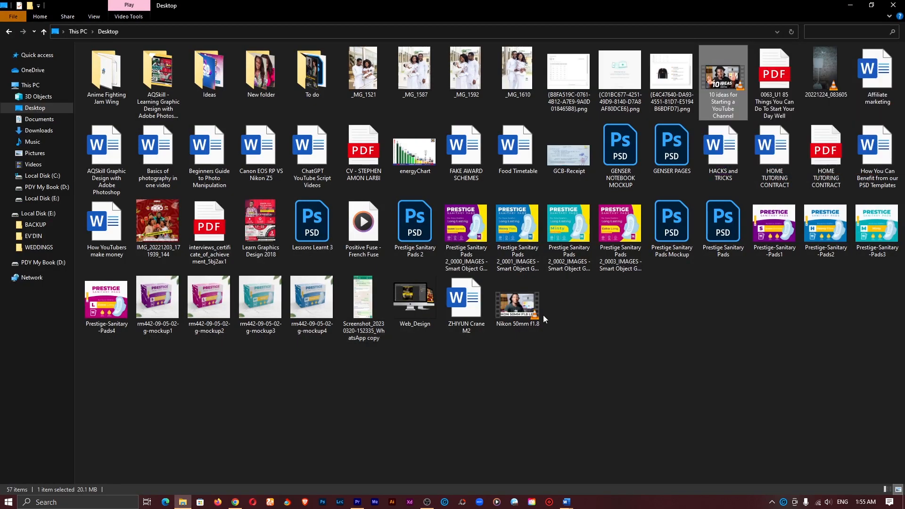
double_click(516, 306)
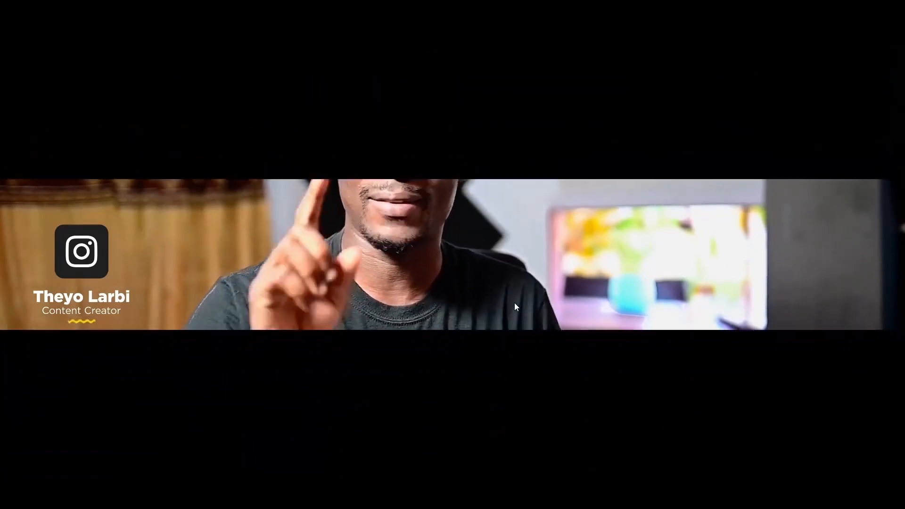
double_click(515, 303)
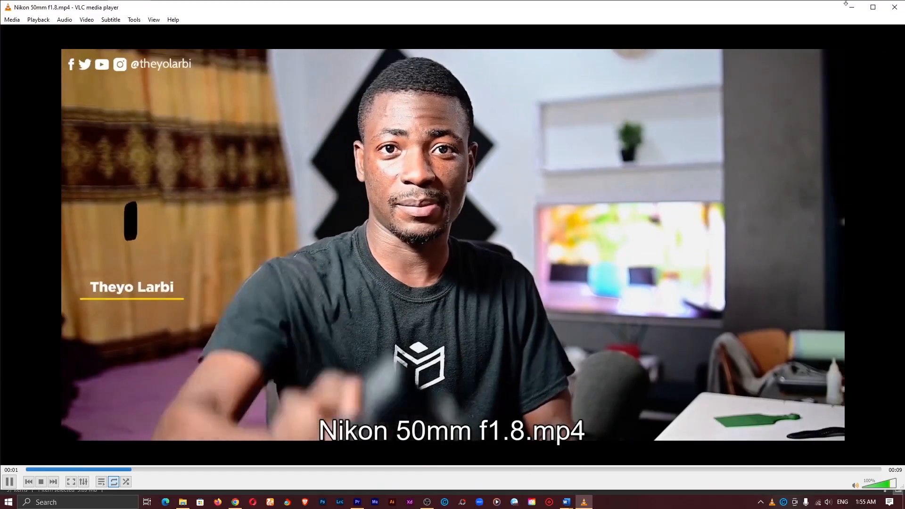
left_click(896, 12)
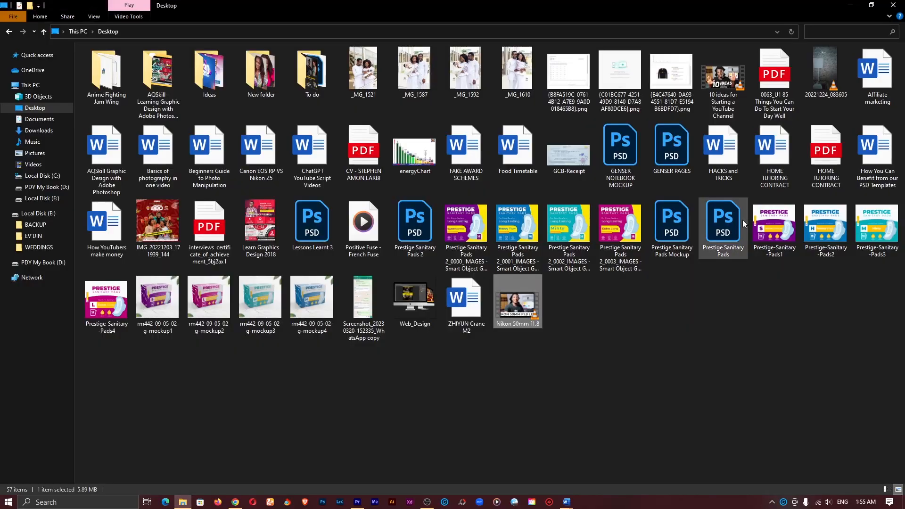
- Put the file window away and close Premiere Pro without saving the project changes
left_click(847, 5)
left_click(894, 5)
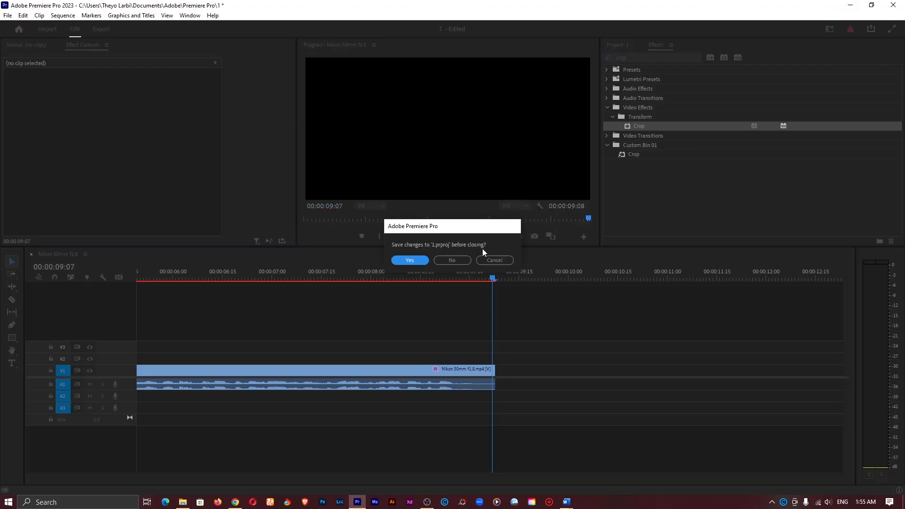
left_click(445, 260)
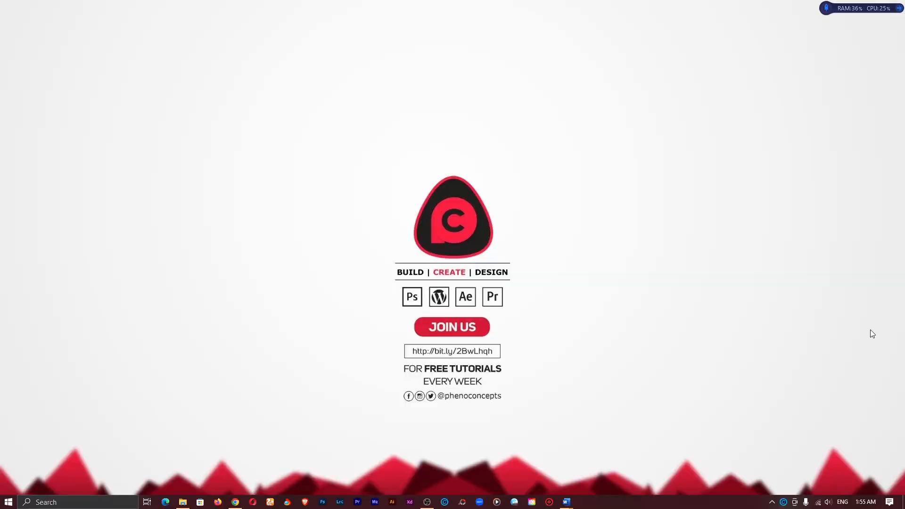